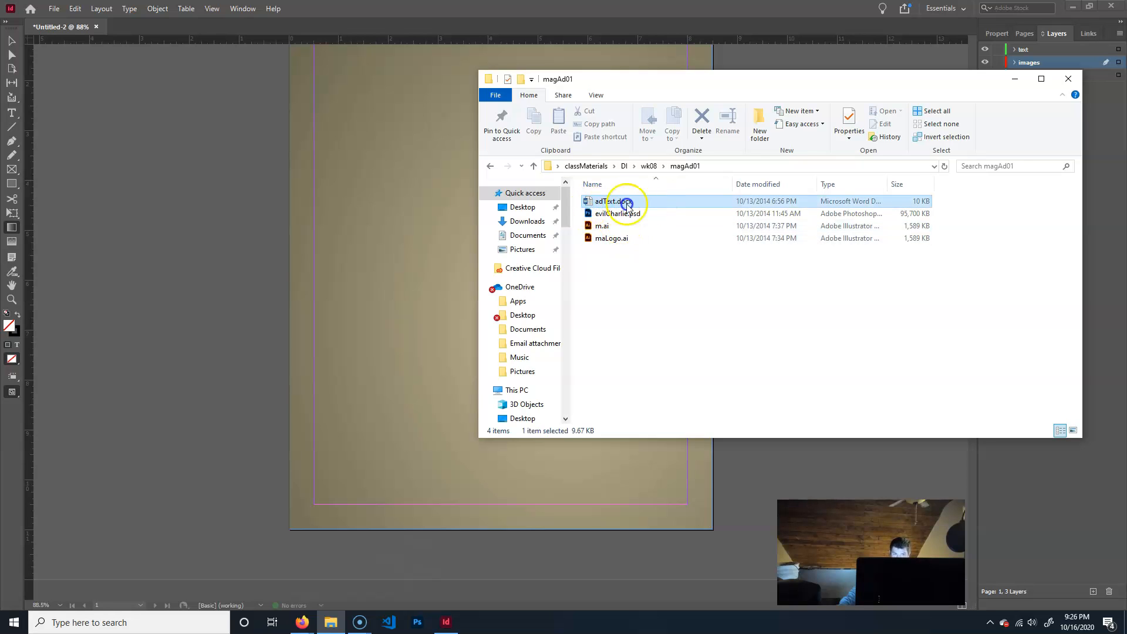
Open evilCharlie.psd from the magAd01 folder in Photoshop, examine its layer stack, and close the file again.
{"action": "left_click", "coordinate": [595, 216]}
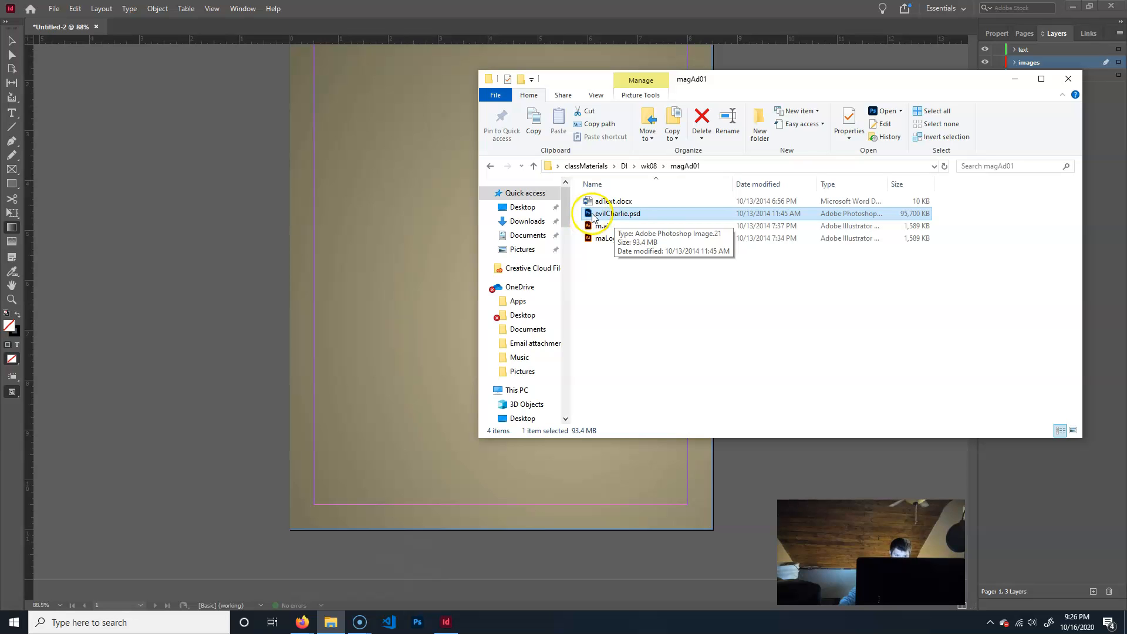
{"action": "left_click", "coordinate": [593, 216]}
{"action": "left_click_drag", "start_coordinate": [593, 216], "coordinate": [22, 611]}
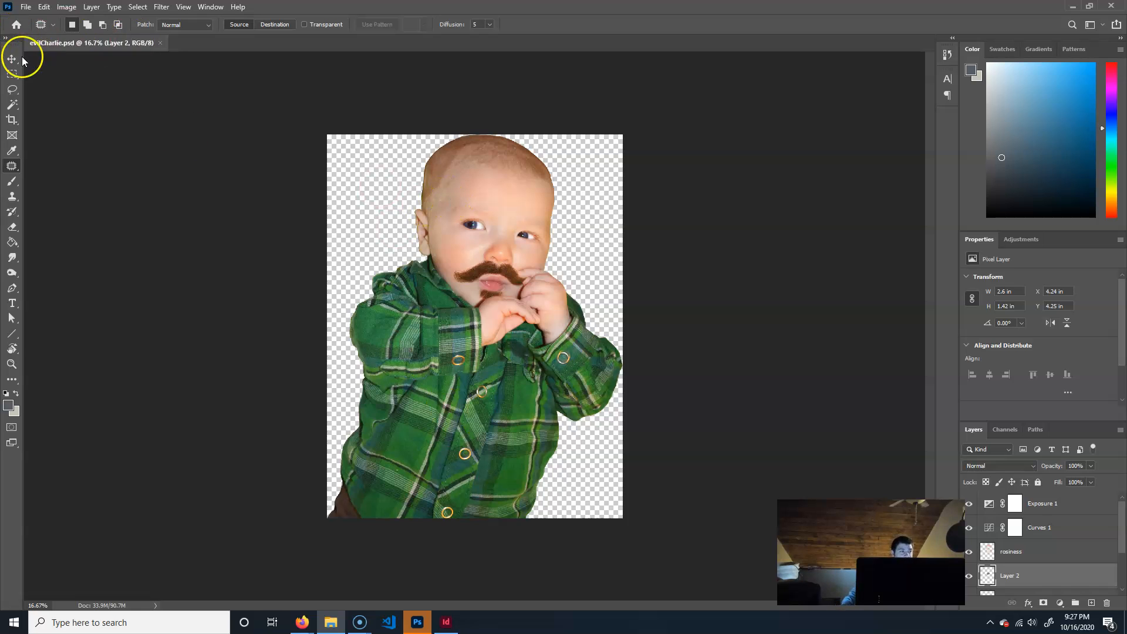
{"action": "scroll", "coordinate": [1051, 529], "scroll_direction": "down", "scroll_amount": 2}
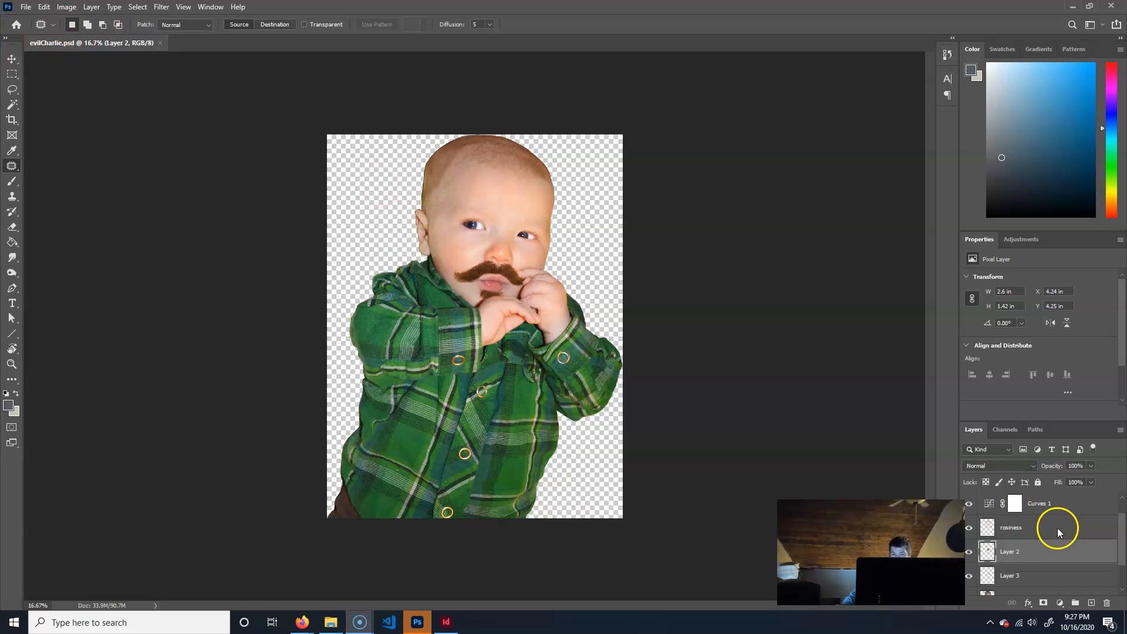
{"action": "scroll", "coordinate": [1004, 581], "scroll_direction": "down", "scroll_amount": 1}
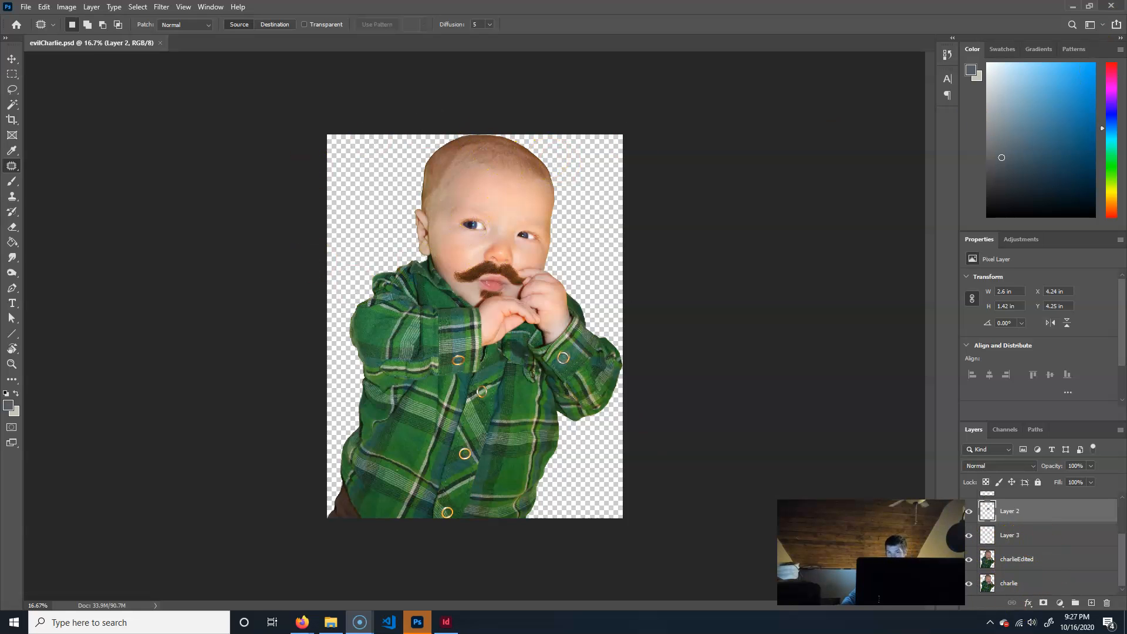
{"action": "left_click", "coordinate": [1108, 5]}
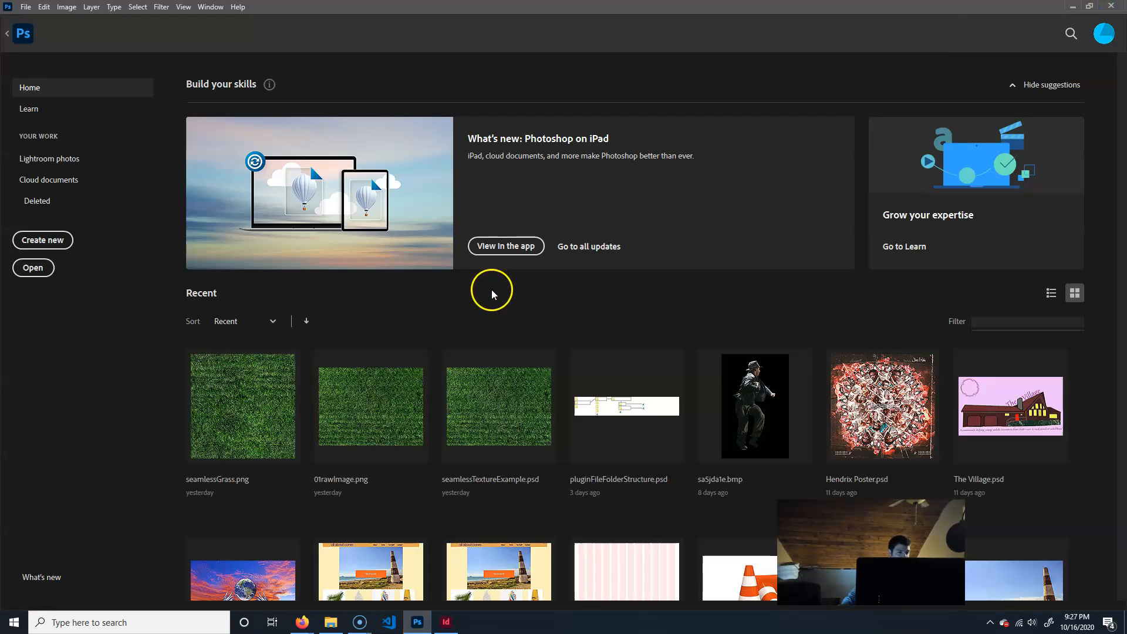
{"action": "left_click", "coordinate": [1073, 6]}
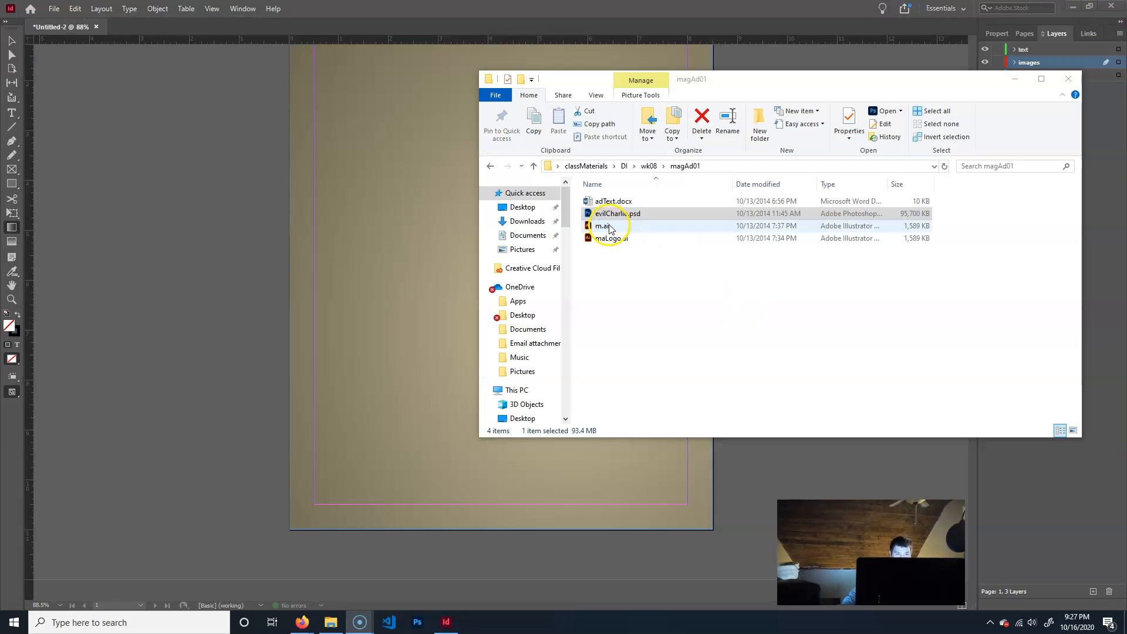
Check the m.ai and maLogo.ai files in the magAd01 folder and return to the InDesign document.
{"action": "left_click", "coordinate": [610, 226]}
{"action": "left_click", "coordinate": [643, 241]}
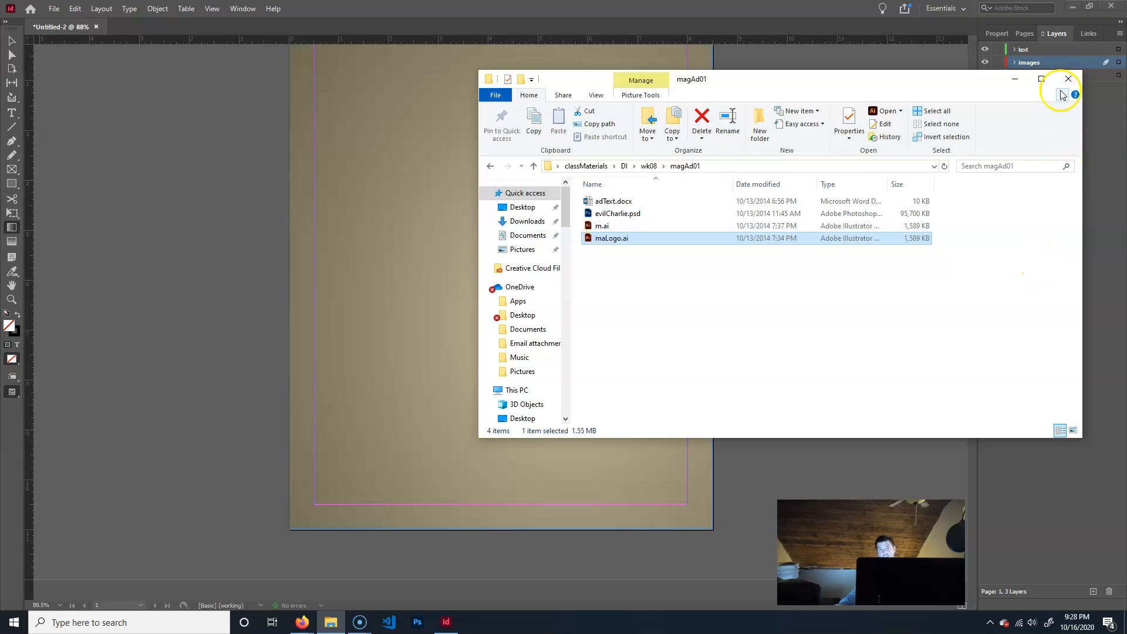
{"action": "left_click", "coordinate": [1009, 80]}
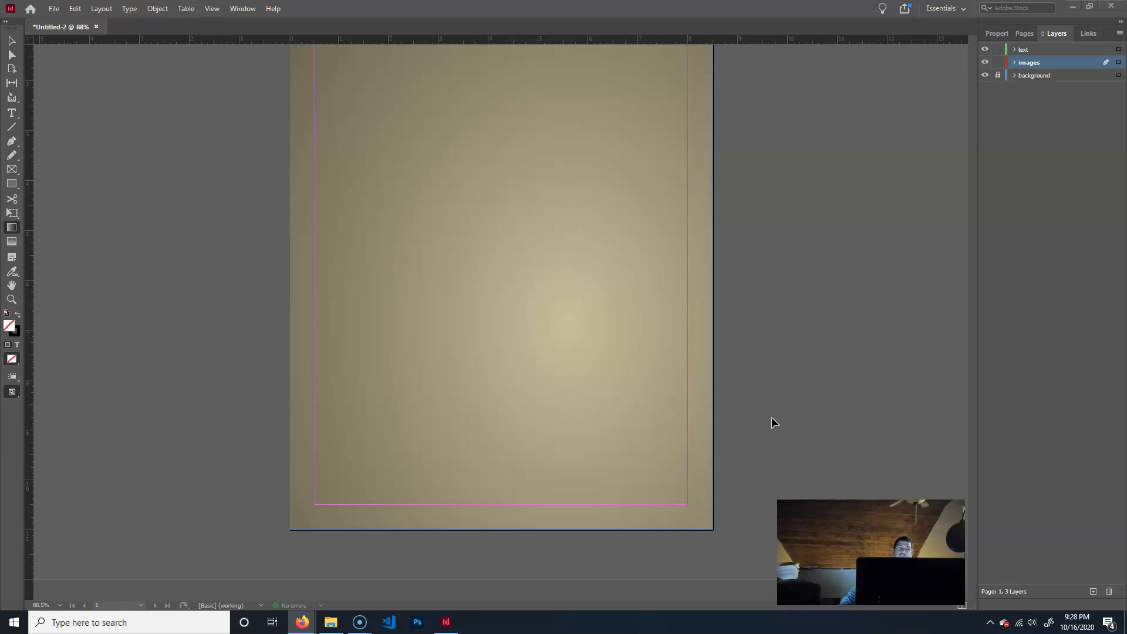
Start placing a file on the images layer and browse to the classMaterials > DI > wk08 > magAd01 folder.
{"action": "left_click", "coordinate": [55, 10]}
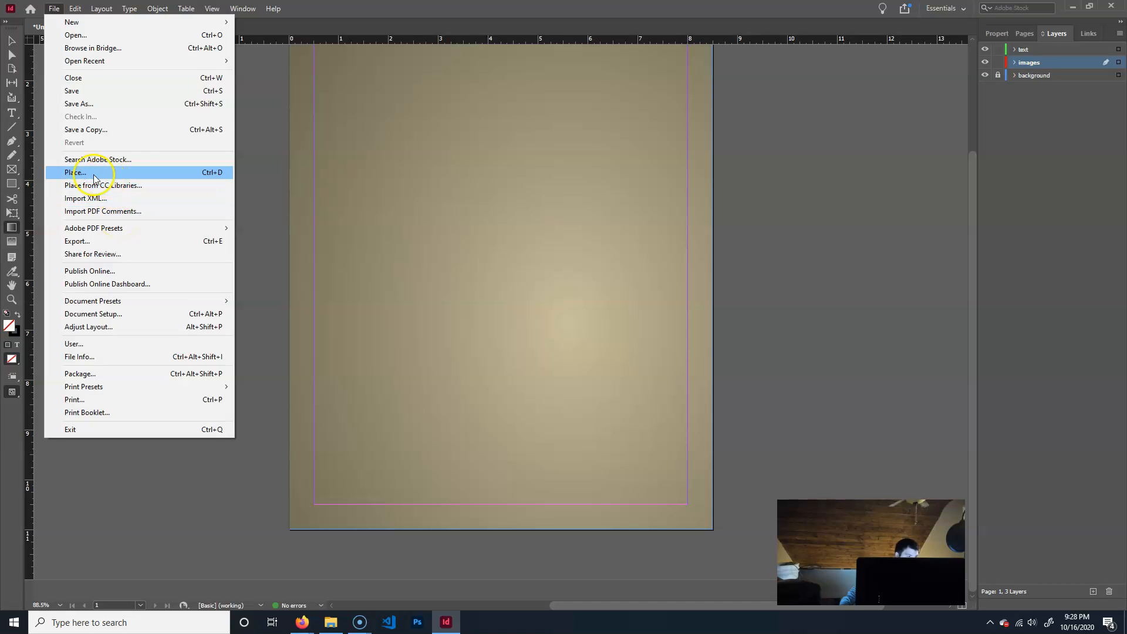
{"action": "left_click", "coordinate": [116, 174]}
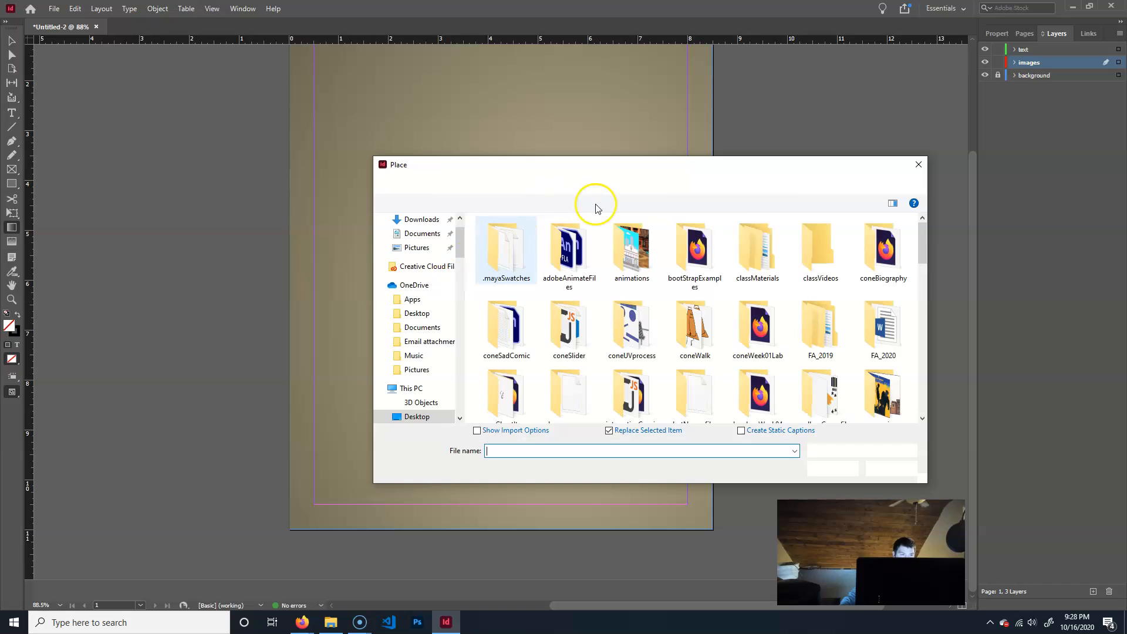
{"action": "double_click", "coordinate": [756, 247]}
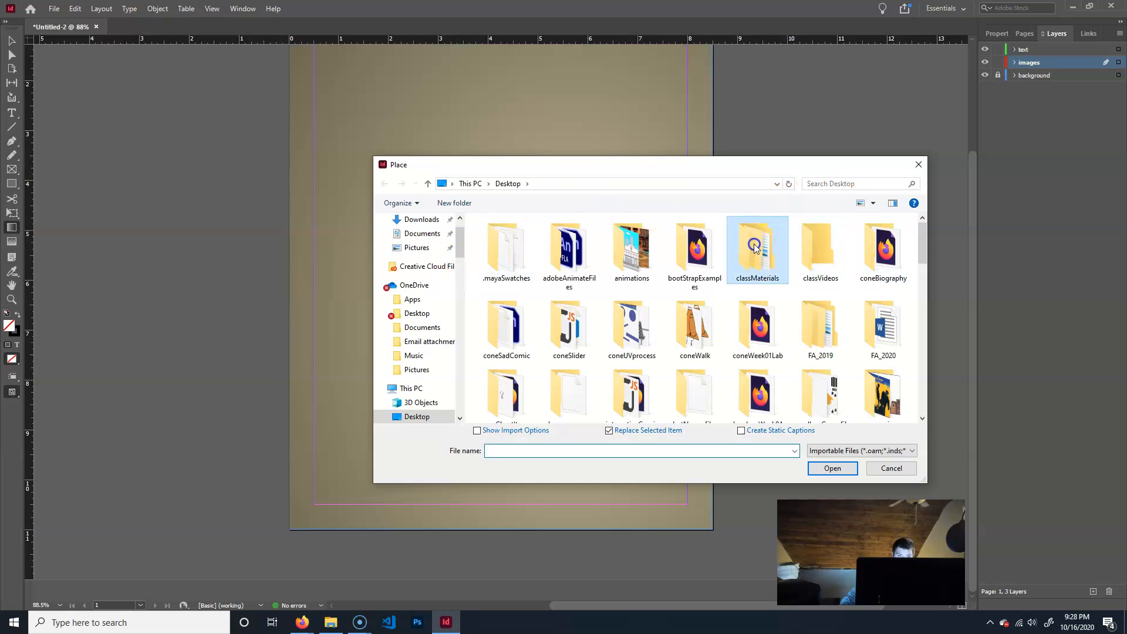
{"action": "left_click", "coordinate": [512, 263]}
{"action": "double_click", "coordinate": [512, 264]}
{"action": "double_click", "coordinate": [488, 286]}
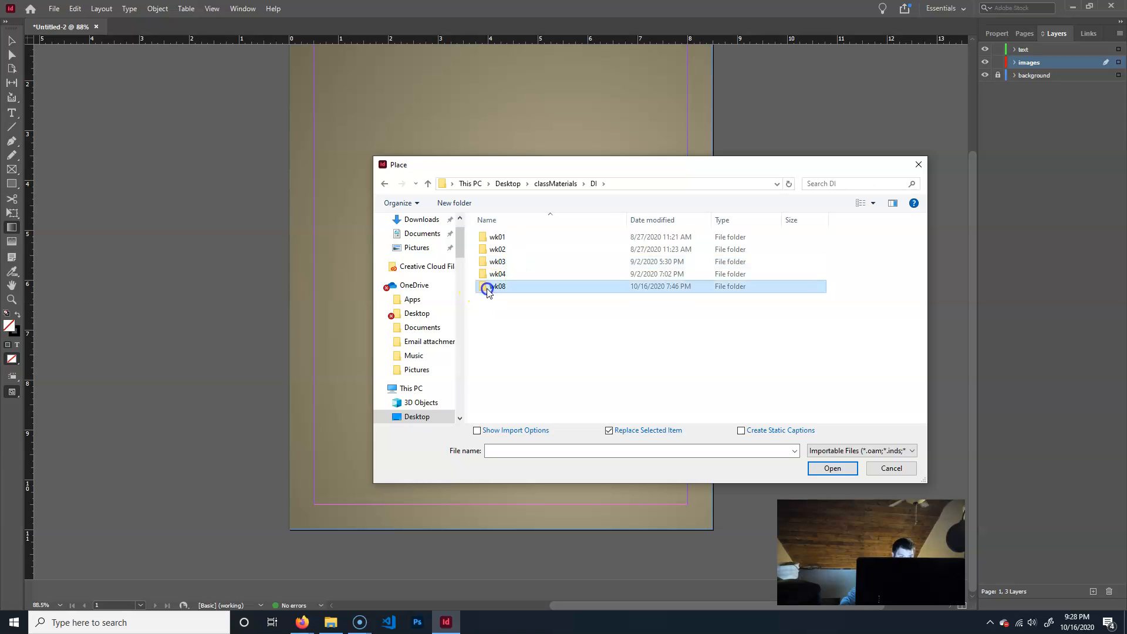
{"action": "double_click", "coordinate": [497, 237]}
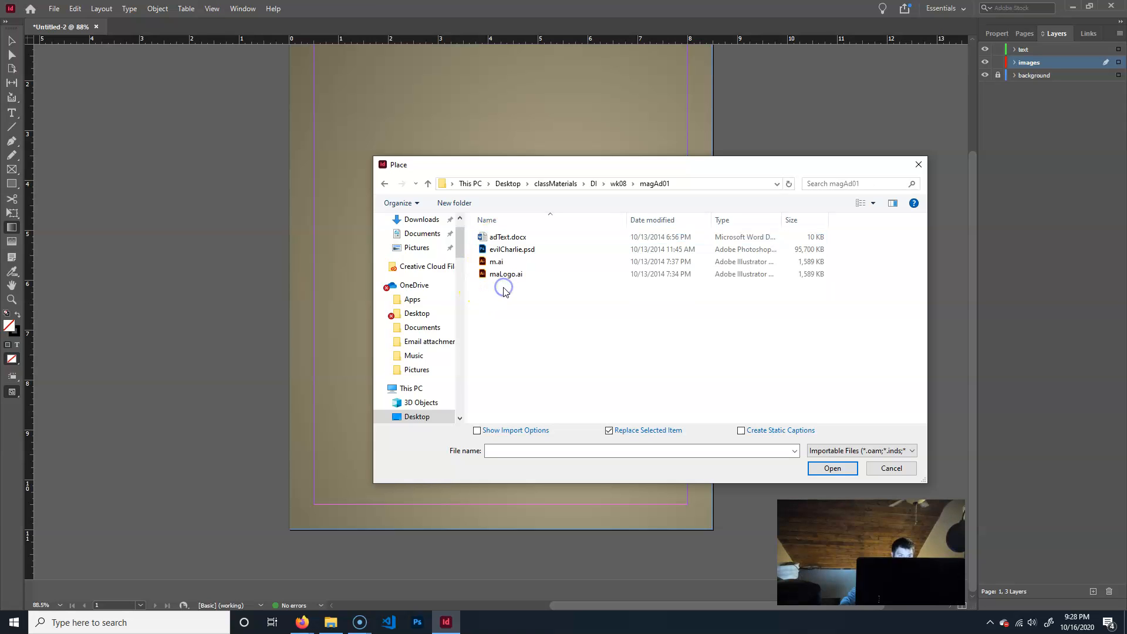
Place evilCharlie.psd at full size near the page's top-left corner, and delete the placed image.
{"action": "left_click", "coordinate": [506, 252]}
{"action": "left_click", "coordinate": [506, 252]}
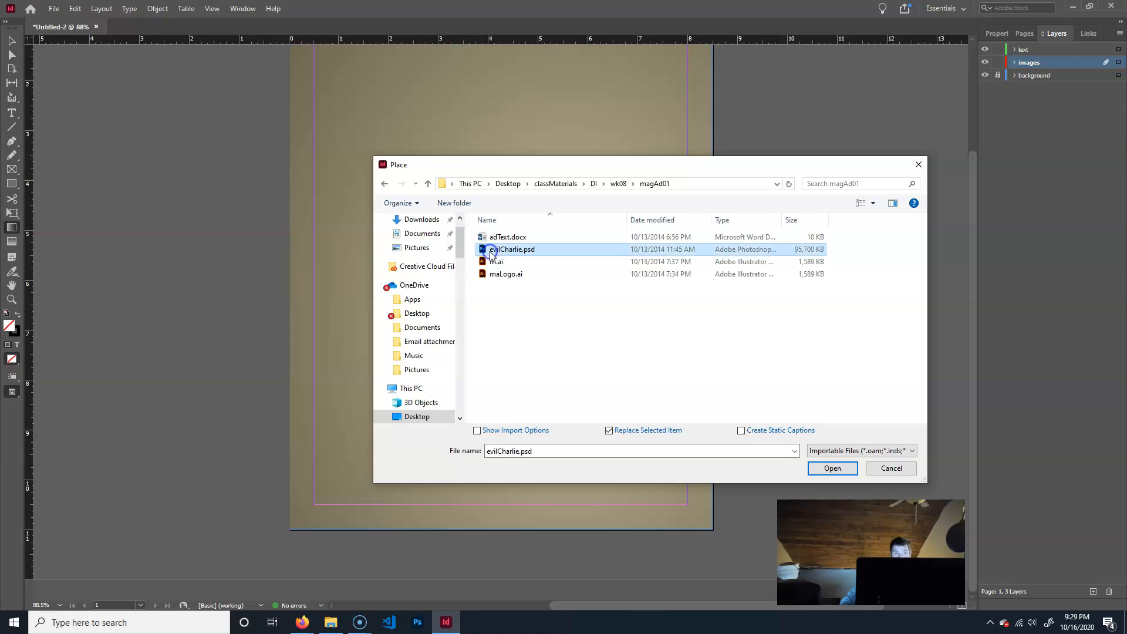
{"action": "left_click", "coordinate": [833, 468]}
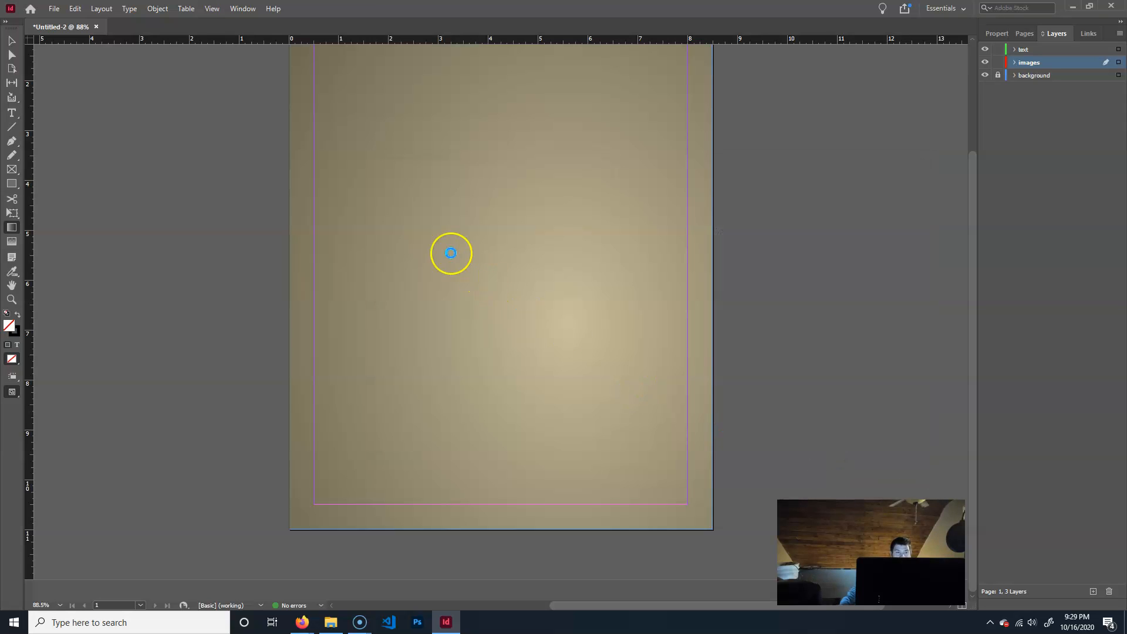
{"action": "left_click", "coordinate": [442, 266]}
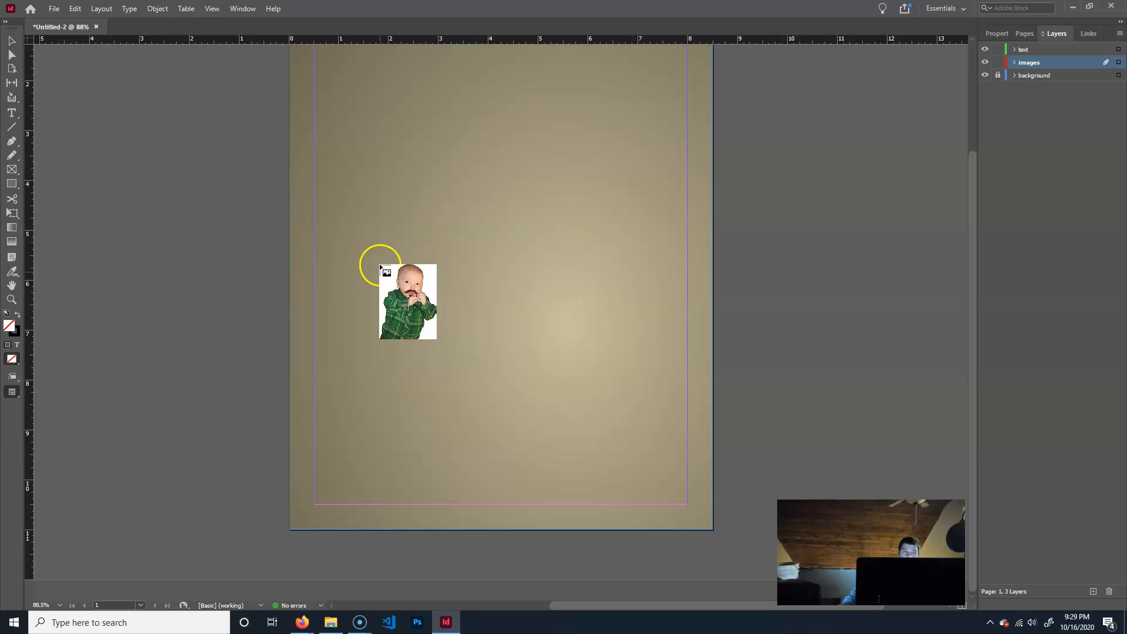
{"action": "scroll", "coordinate": [346, 237], "scroll_direction": "up", "scroll_amount": 1}
{"action": "scroll", "coordinate": [346, 236], "scroll_direction": "up", "scroll_amount": 2}
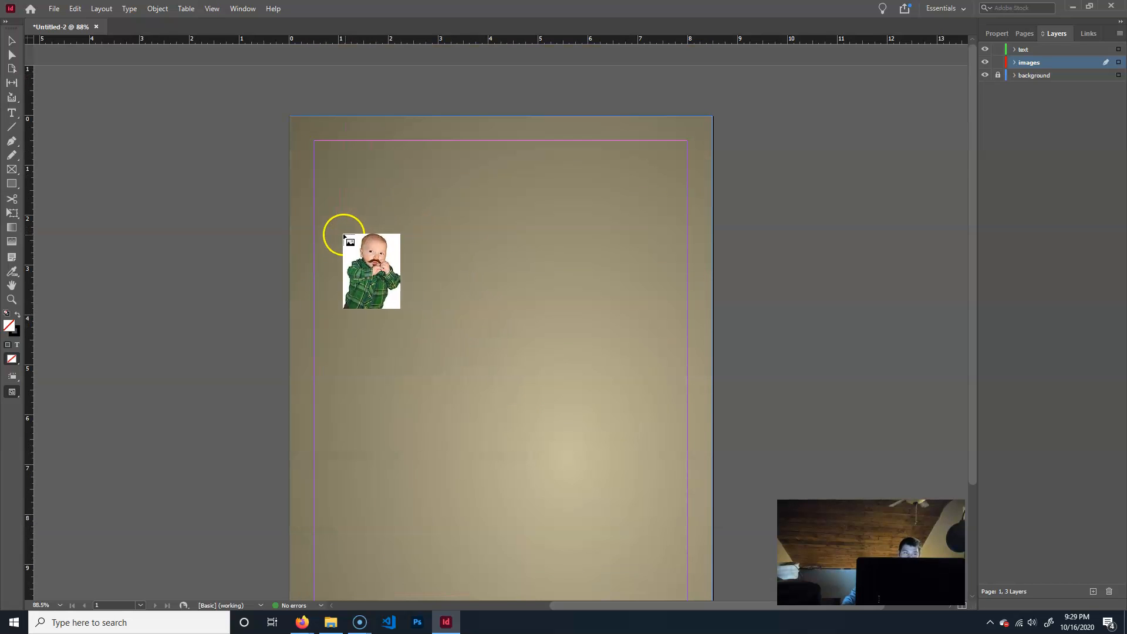
{"action": "left_click", "coordinate": [295, 121]}
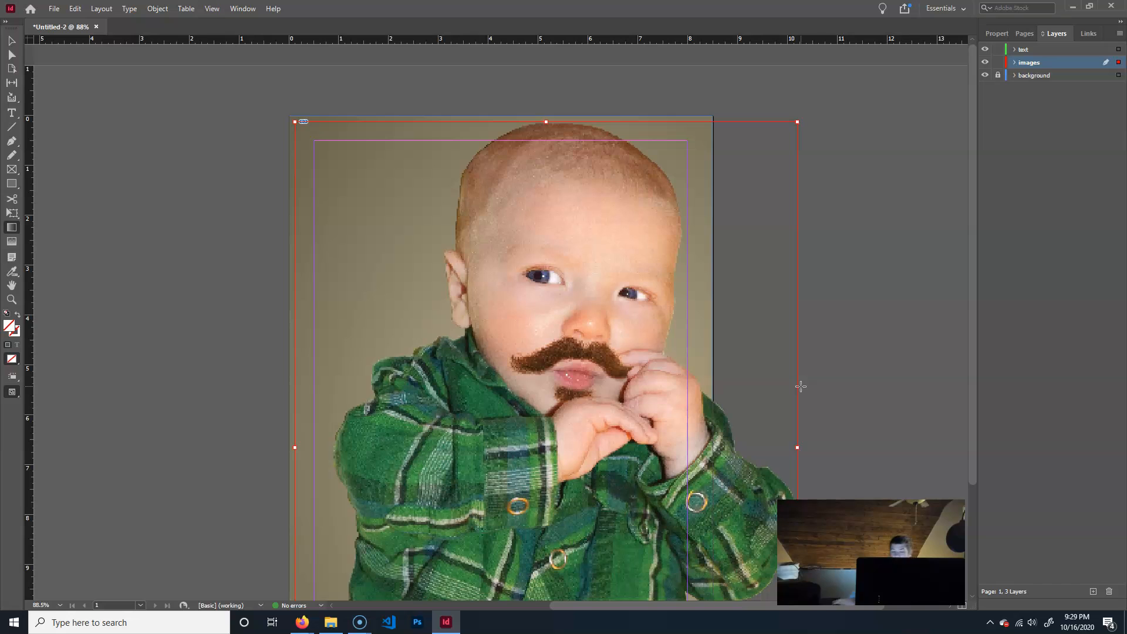
{"action": "key", "text": "Delete"}
Load evilCharlie.psd, m.ai and maLogo.ai for placing together, and place the baby photo near the page's top-left margin corner.
{"action": "left_click", "coordinate": [53, 9]}
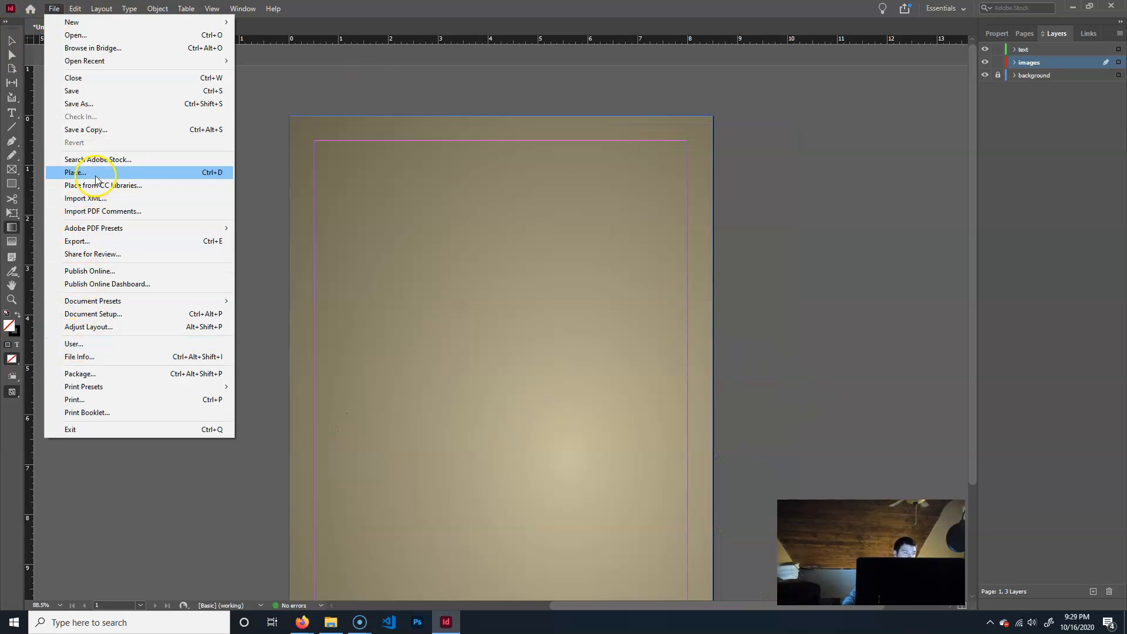
{"action": "left_click", "coordinate": [96, 176]}
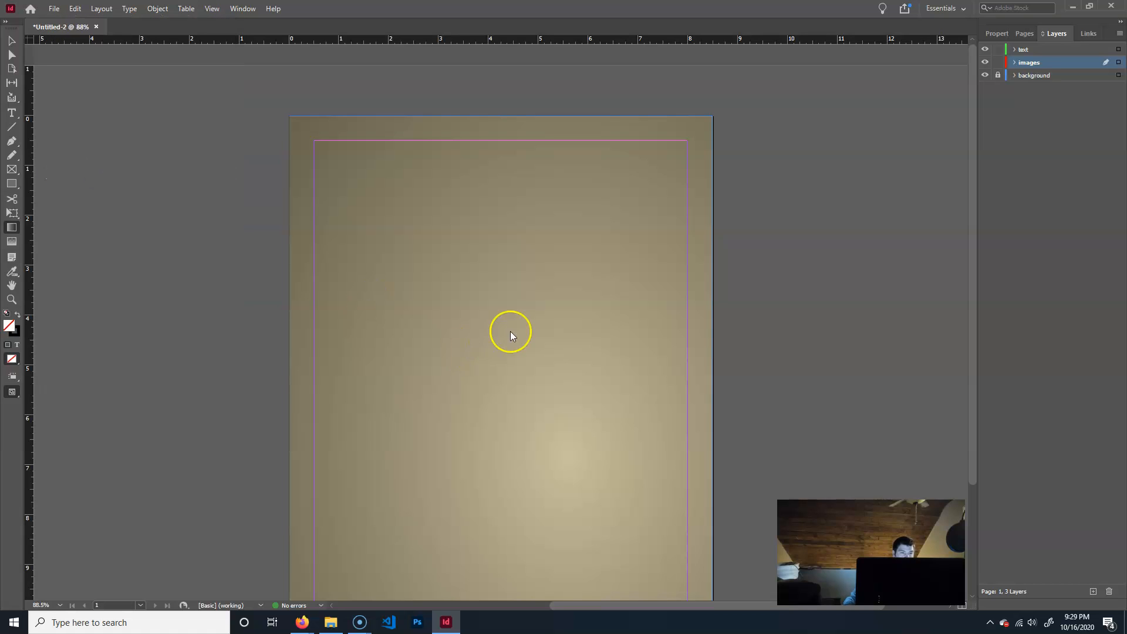
{"action": "left_click", "coordinate": [506, 250]}
{"action": "left_click", "coordinate": [505, 274], "text": "shift"}
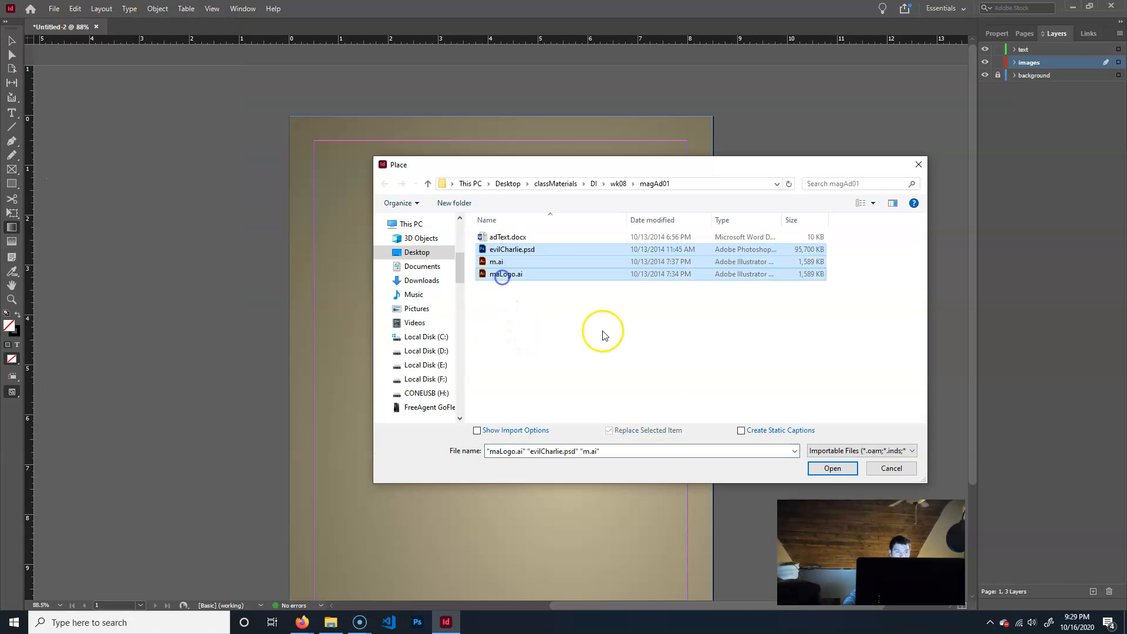
{"action": "left_click", "coordinate": [832, 468]}
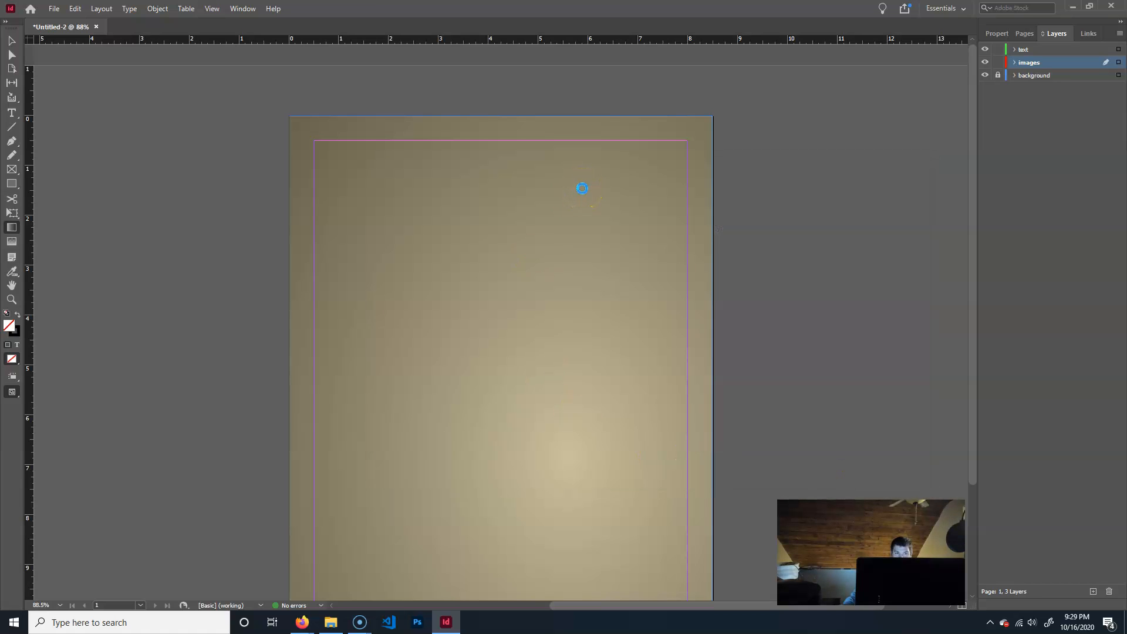
{"action": "left_click", "coordinate": [304, 145]}
Place the mustache graphic beyond the page's top-right corner and the logo across the page's top-left corner.
{"action": "left_click", "coordinate": [731, 101]}
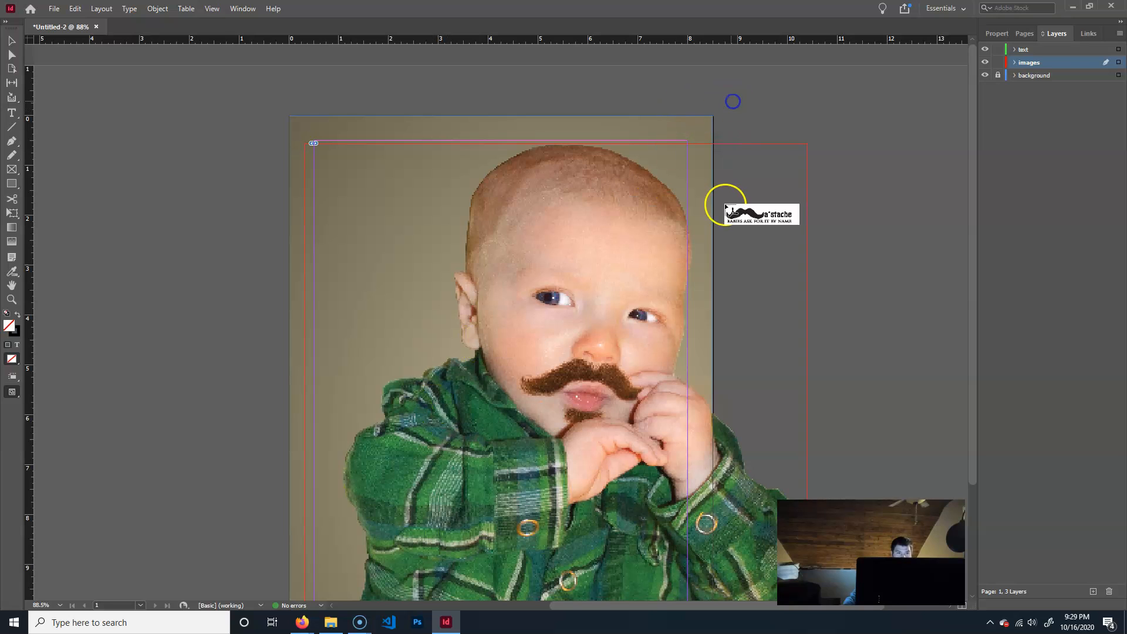
{"action": "left_click", "coordinate": [271, 94]}
{"action": "key", "text": "g"}
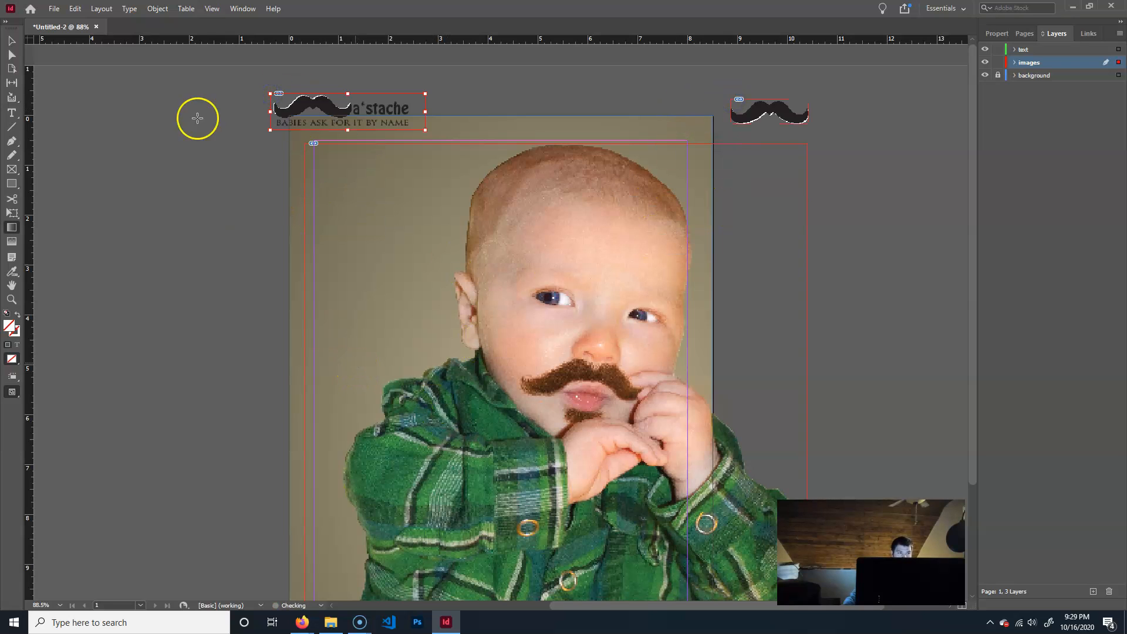
{"action": "left_click", "coordinate": [474, 174]}
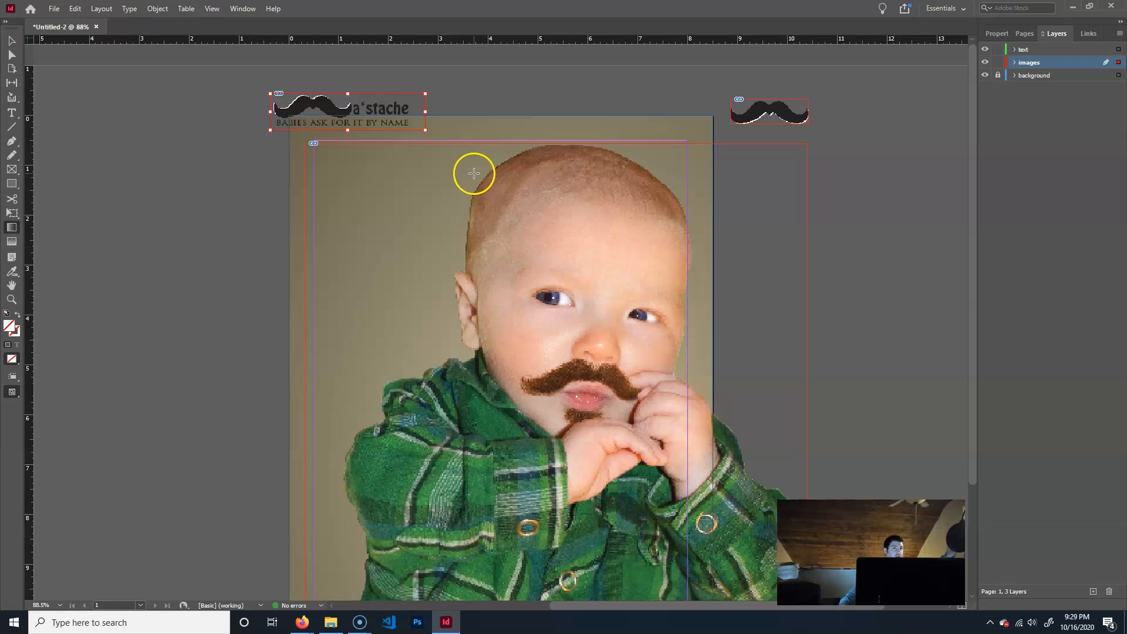
{"action": "left_click", "coordinate": [529, 184]}
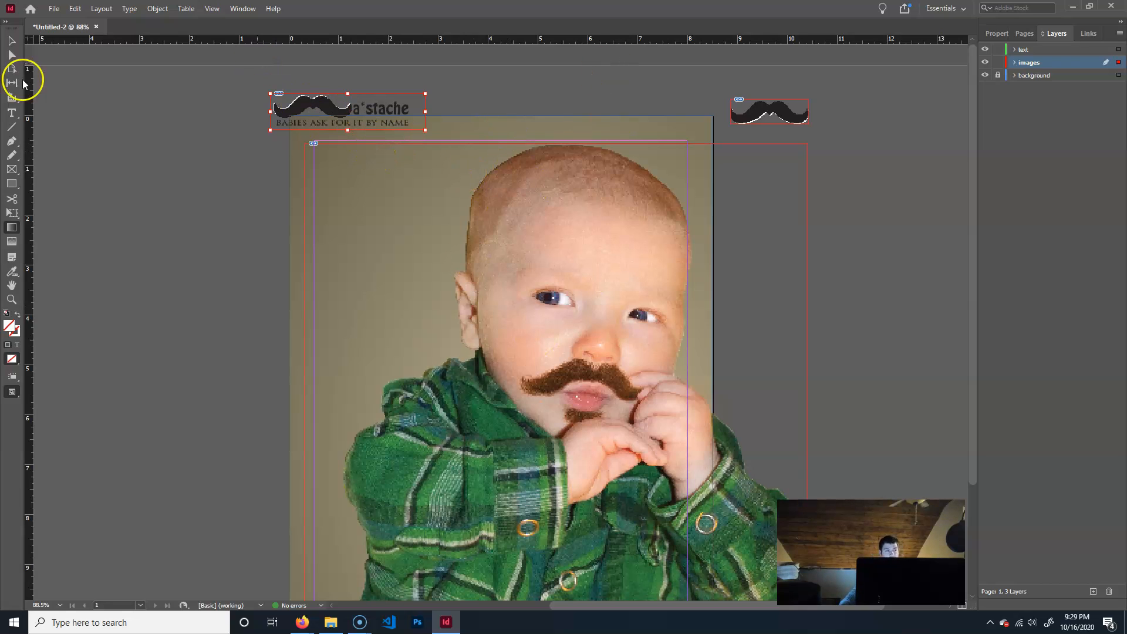
Delete the placed logo and mustache graphics, leaving only the baby photo.
{"action": "left_click", "coordinate": [19, 39]}
{"action": "key", "text": "Delete"}
{"action": "left_click", "coordinate": [760, 116]}
{"action": "key", "text": "Delete"}
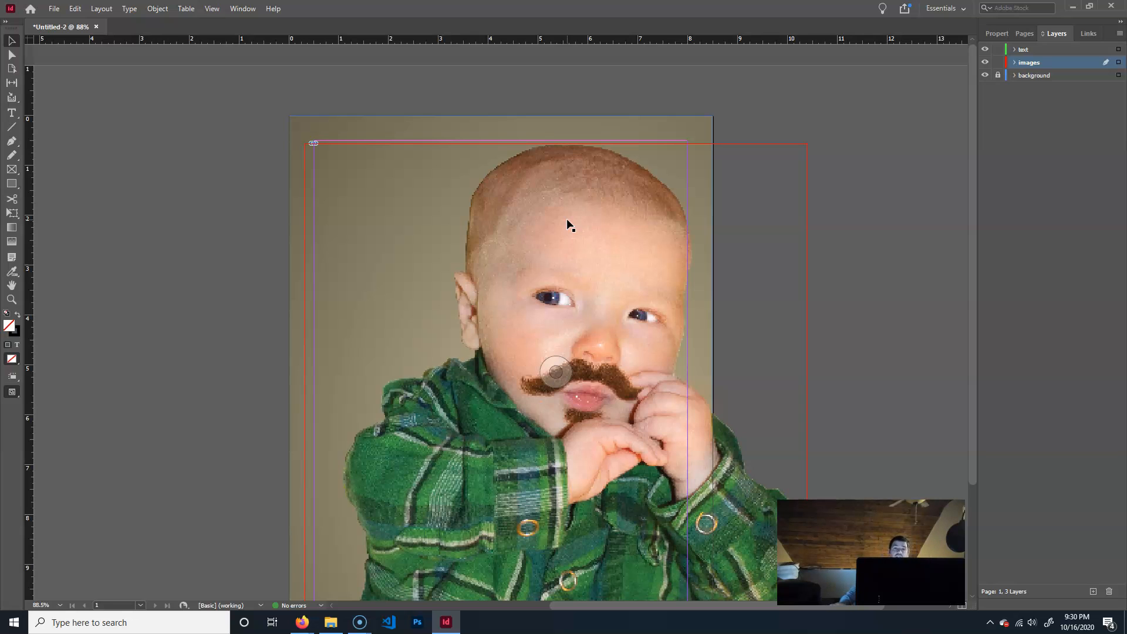
Examine the evilCharlie.psd entry inside the images layer and its link information.
{"action": "left_click", "coordinate": [1015, 63]}
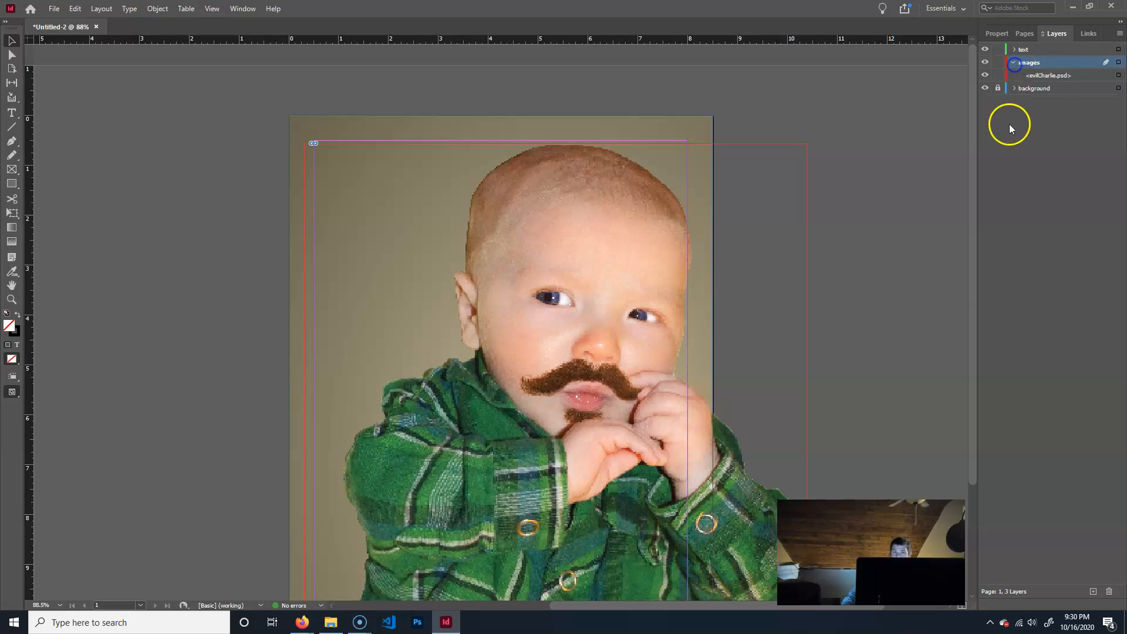
{"action": "left_click", "coordinate": [1055, 76]}
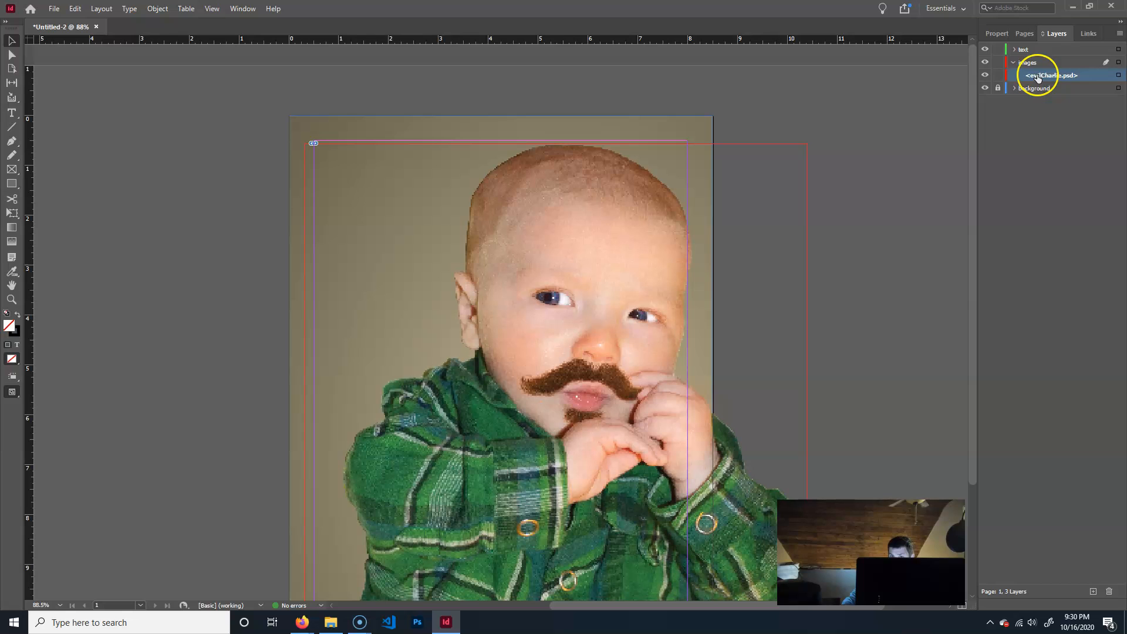
{"action": "left_click", "coordinate": [1086, 35]}
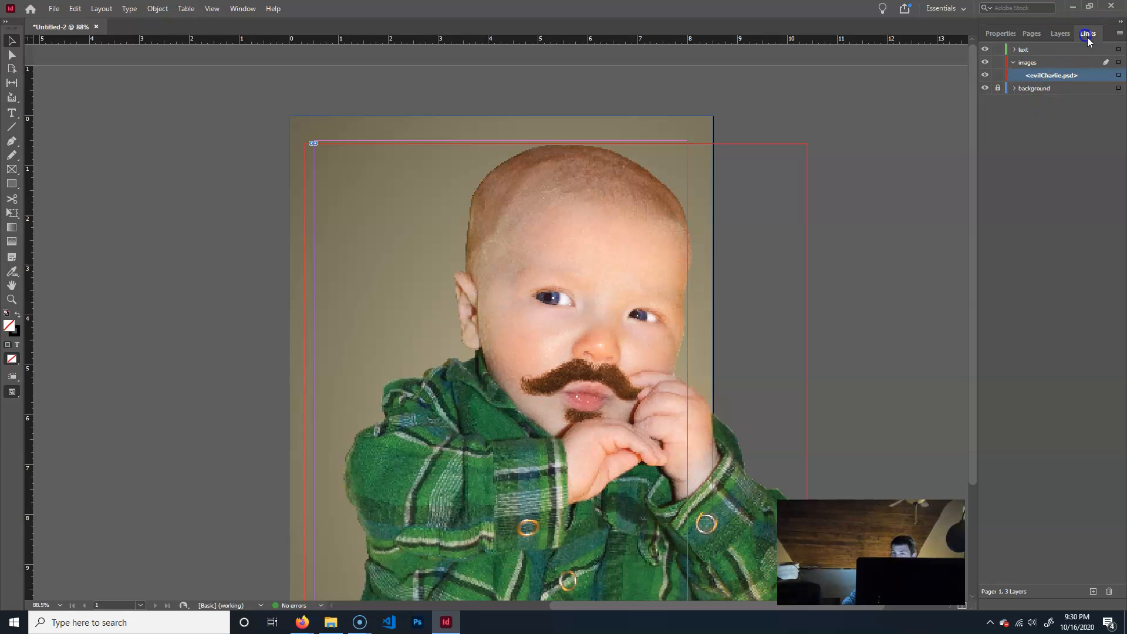
{"action": "left_click", "coordinate": [1008, 65]}
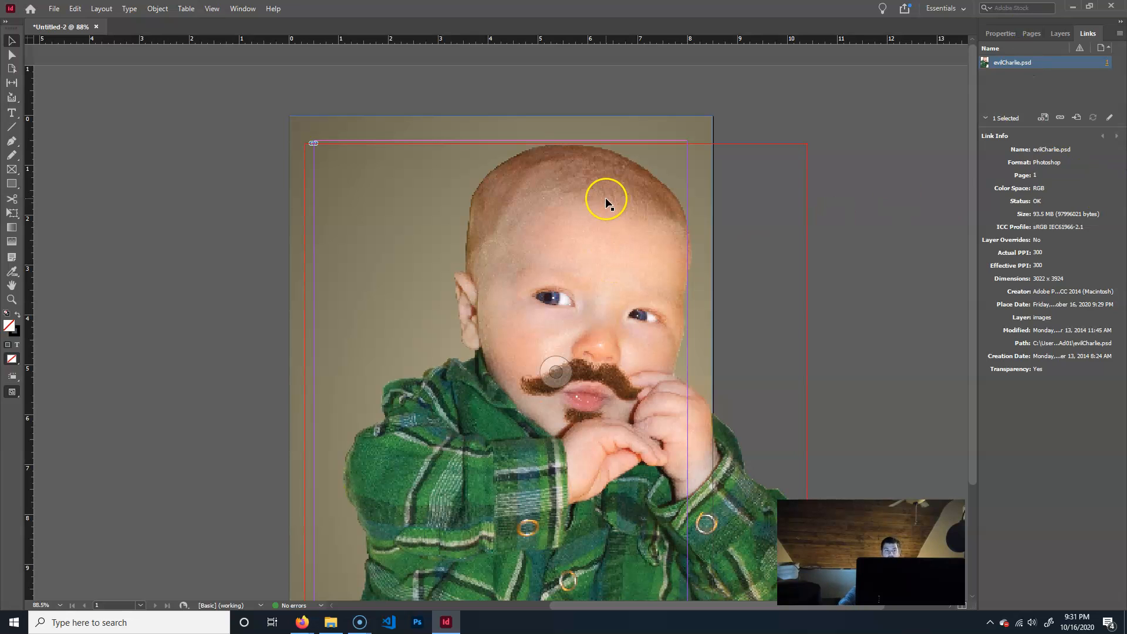
Move the baby photo so its frame meets the page's top-left corner, and show its transform and frame properties.
{"action": "left_click_drag", "start_coordinate": [610, 258], "coordinate": [604, 238]}
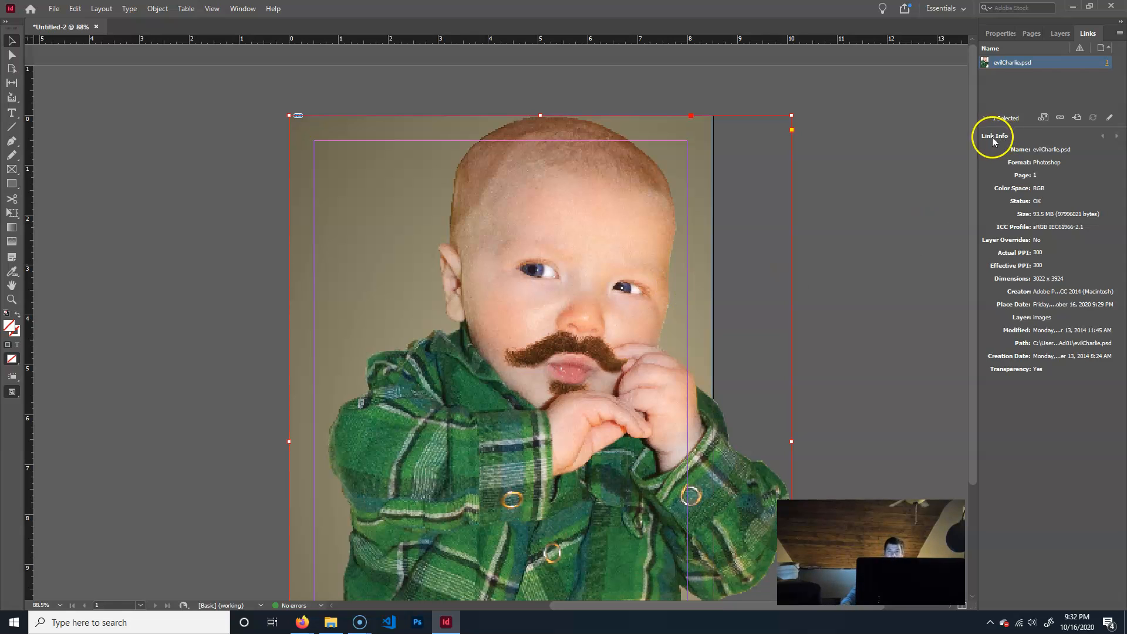
{"action": "left_click", "coordinate": [1055, 33]}
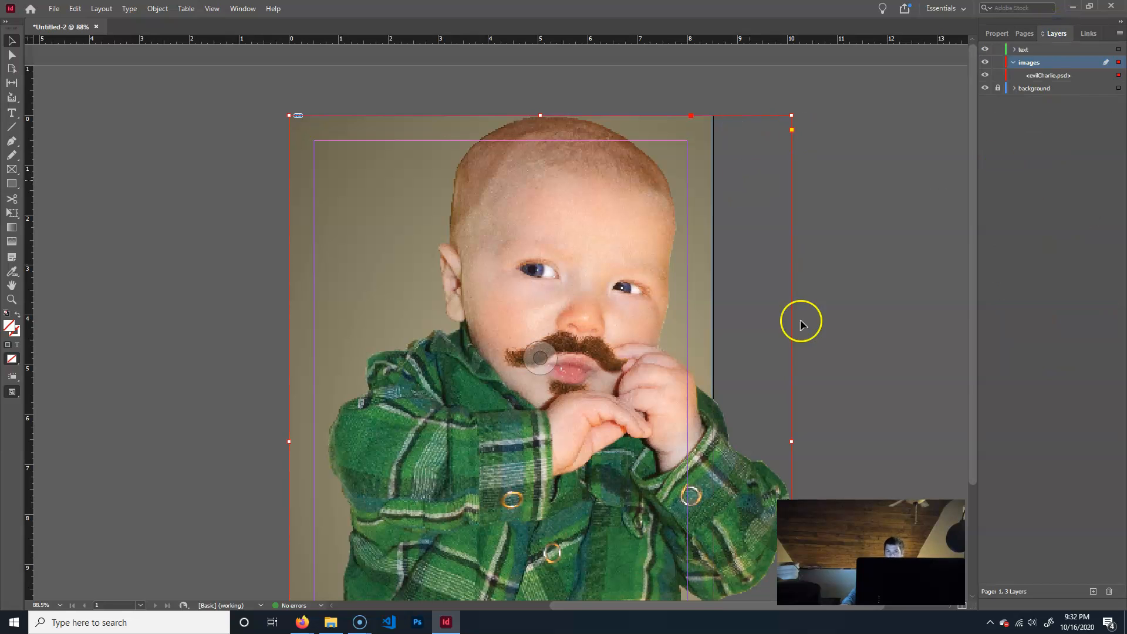
{"action": "left_click", "coordinate": [1013, 62]}
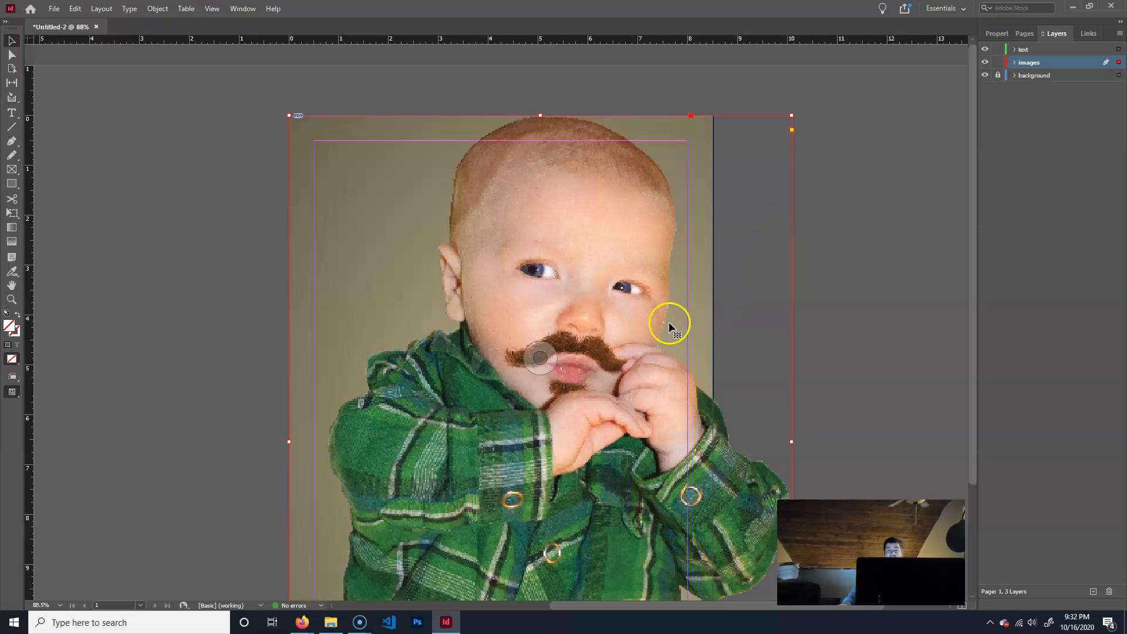
{"action": "left_click", "coordinate": [303, 252]}
{"action": "left_click", "coordinate": [993, 33]}
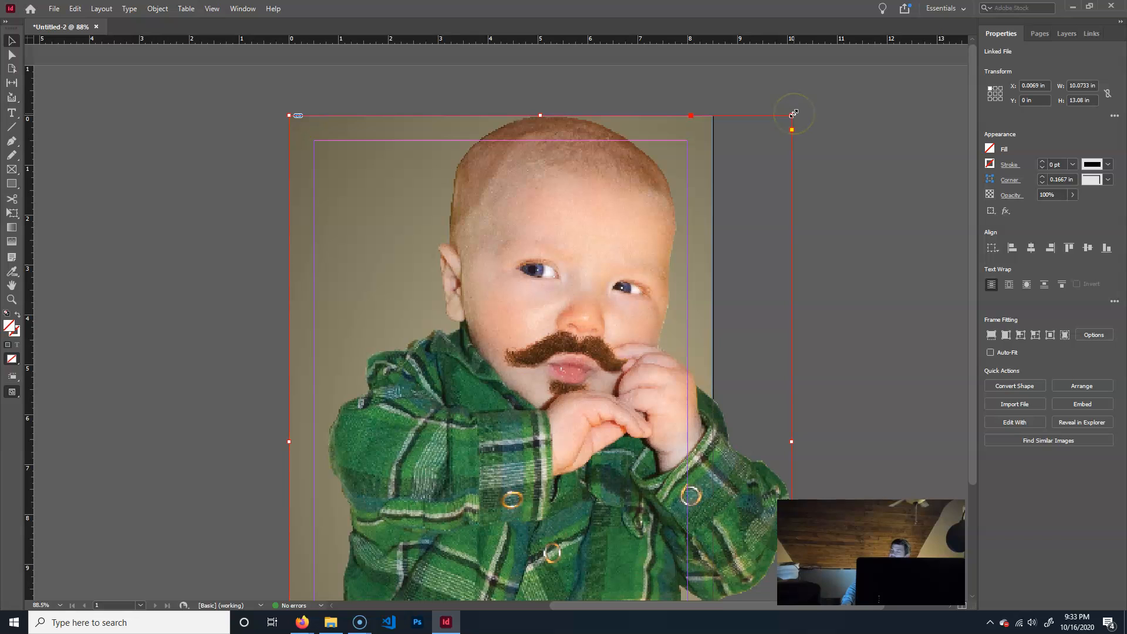
Crop the baby photo's frame from its top-right corner to about 6.74 by 9 in, and extend it back around the full image.
{"action": "left_click_drag", "start_coordinate": [793, 114], "coordinate": [626, 319]}
{"action": "left_click", "coordinate": [873, 531]}
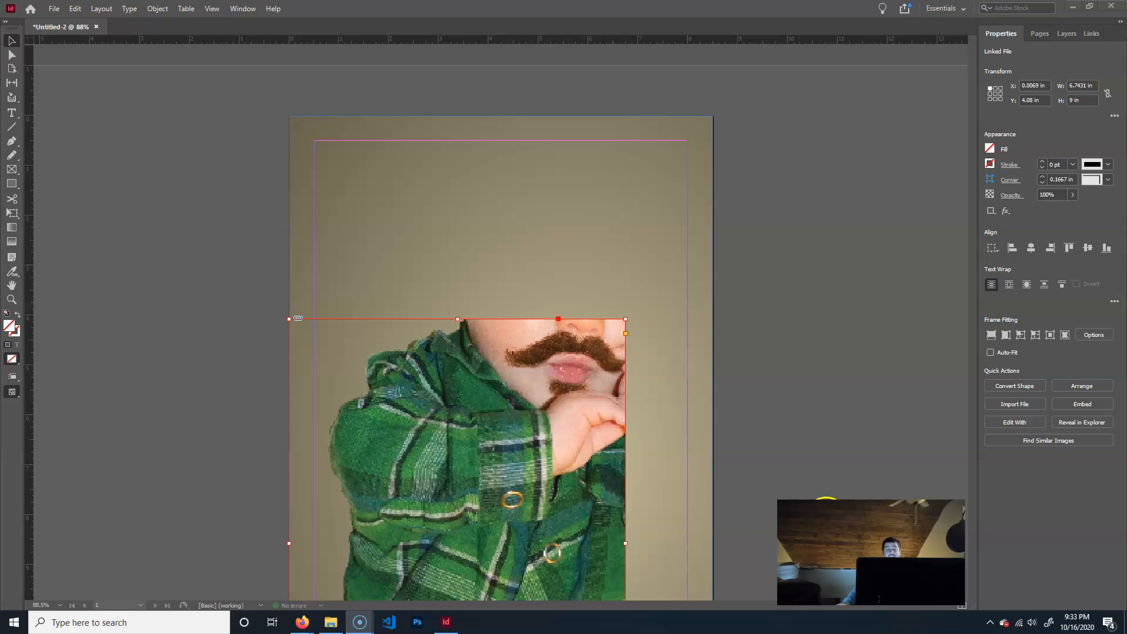
{"action": "left_click", "coordinate": [600, 394]}
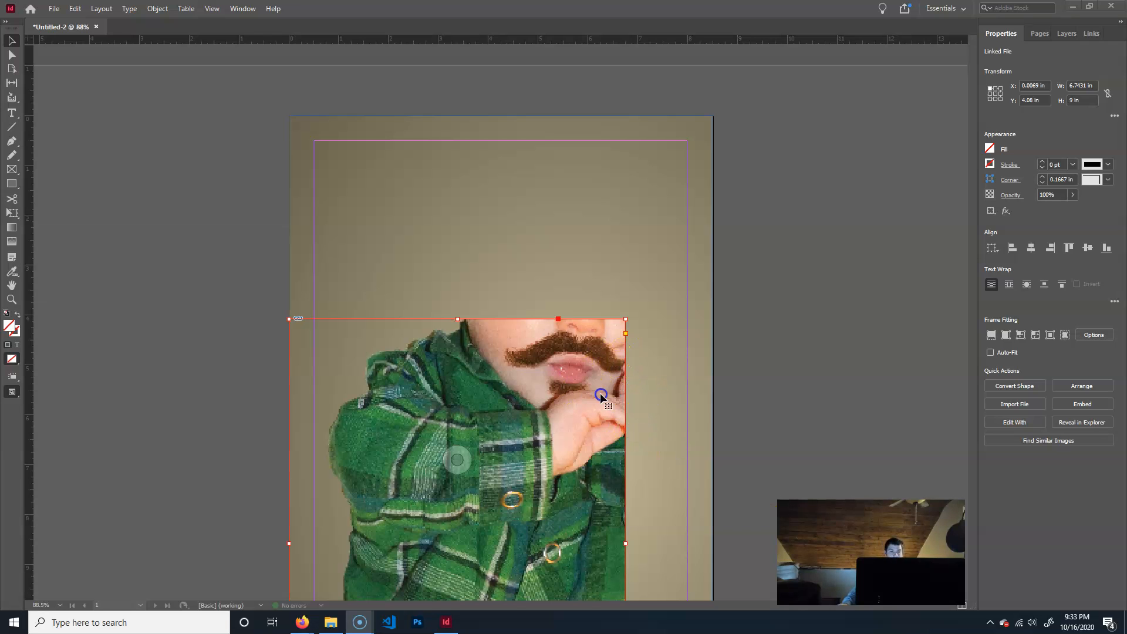
{"action": "left_click_drag", "start_coordinate": [625, 319], "coordinate": [792, 116]}
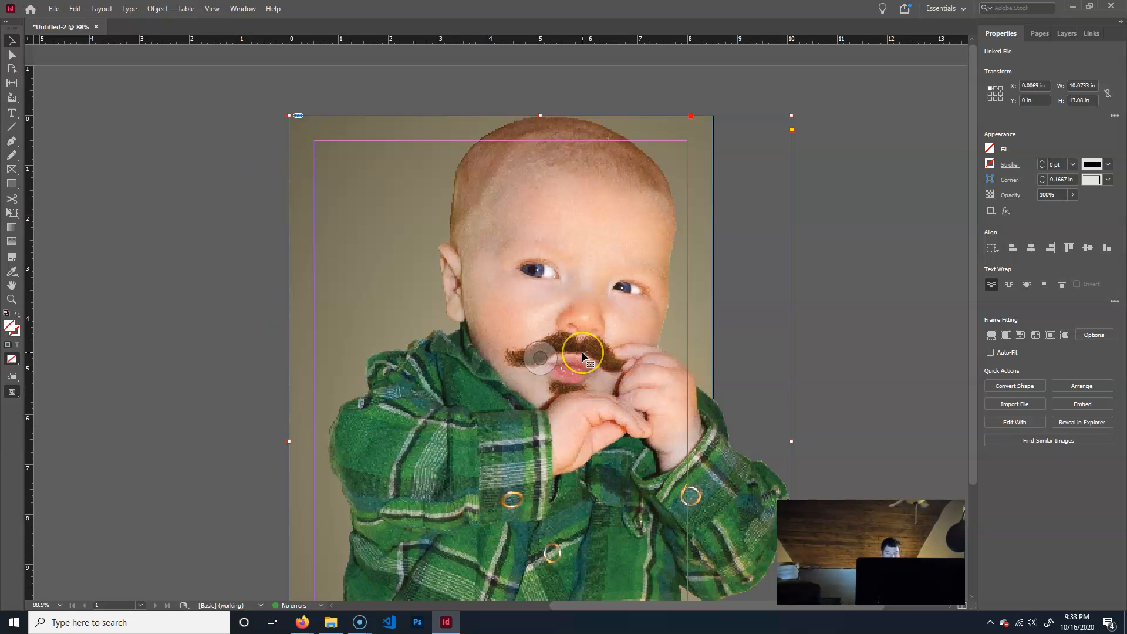
Crop the photo's frame from its lower-left corner to about 8.07 by 9.37 in and position it at X 1.98 in, Y 1.28 in.
{"action": "key", "text": "ctrl+minus"}
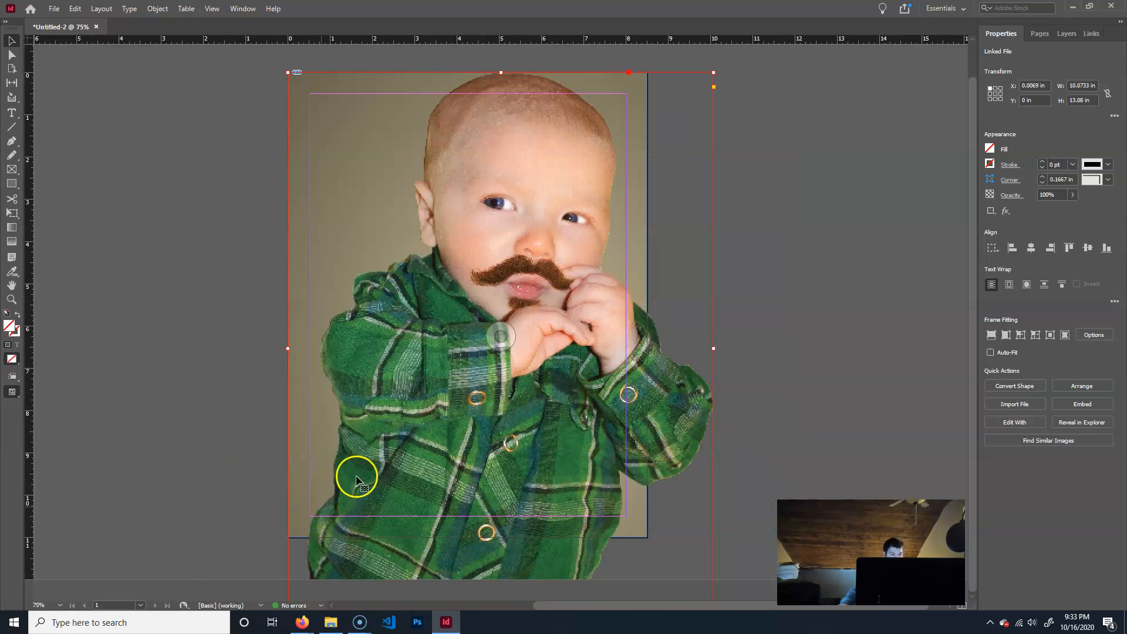
{"action": "left_click_drag", "start_coordinate": [499, 440], "coordinate": [550, 372]}
{"action": "left_click_drag", "start_coordinate": [340, 556], "coordinate": [423, 399]}
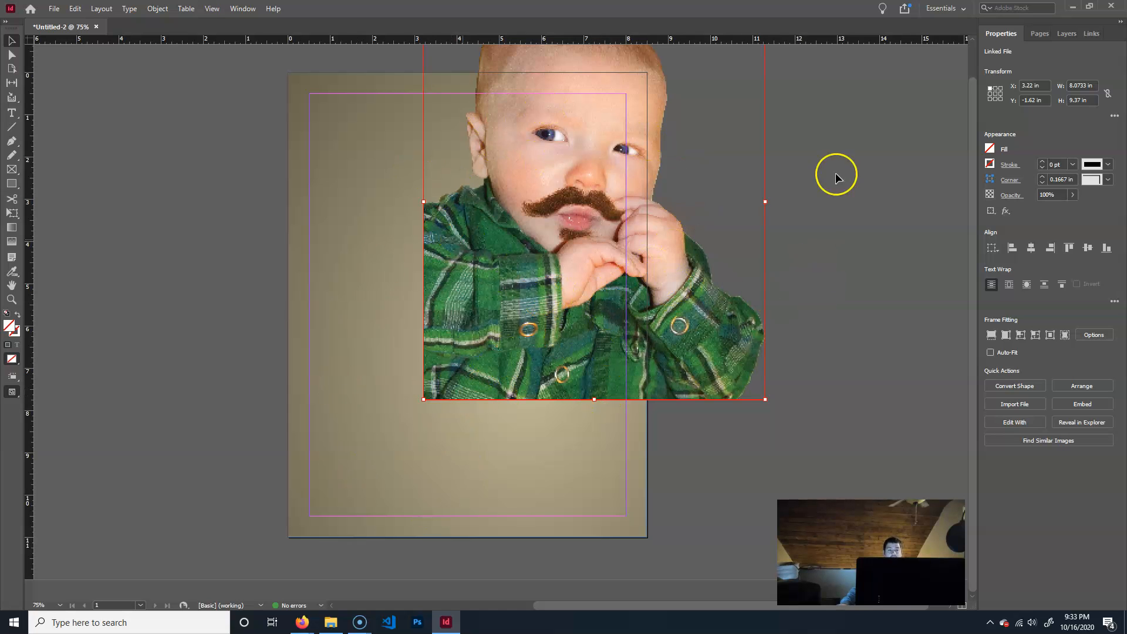
{"action": "scroll", "coordinate": [828, 234], "scroll_direction": "up", "scroll_amount": 1}
{"action": "scroll", "coordinate": [822, 293], "scroll_direction": "right", "scroll_amount": 1}
{"action": "left_click_drag", "start_coordinate": [564, 134], "coordinate": [512, 257]}
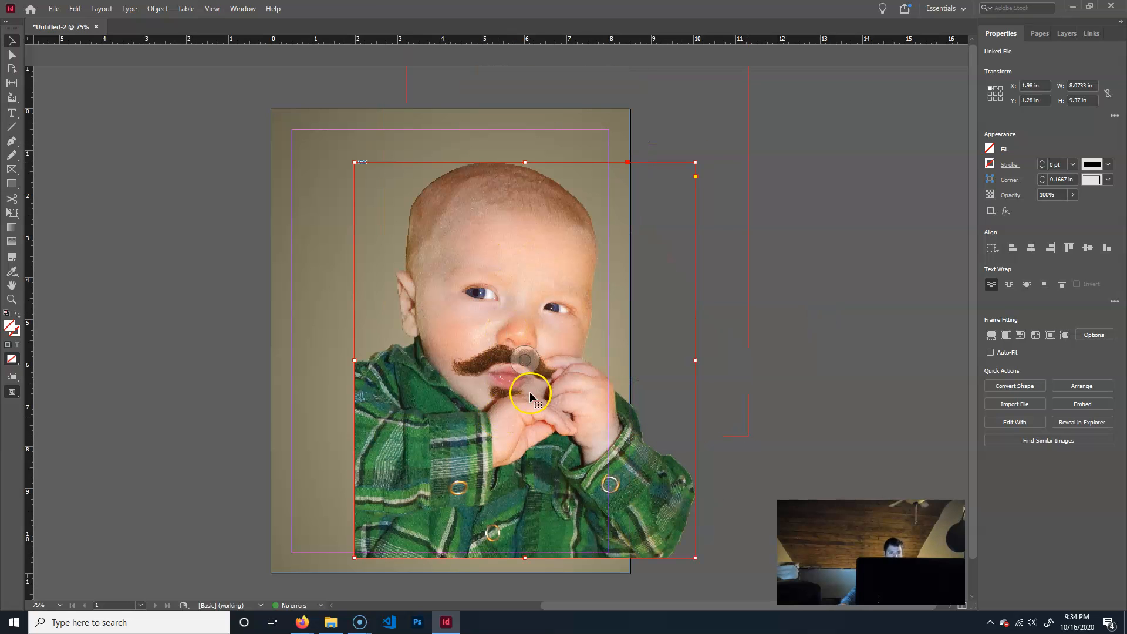
Shift the baby image upward within its cropped frame, and try scaling the image alone to about 8.07 by 10.48 in.
{"action": "left_click", "coordinate": [528, 361]}
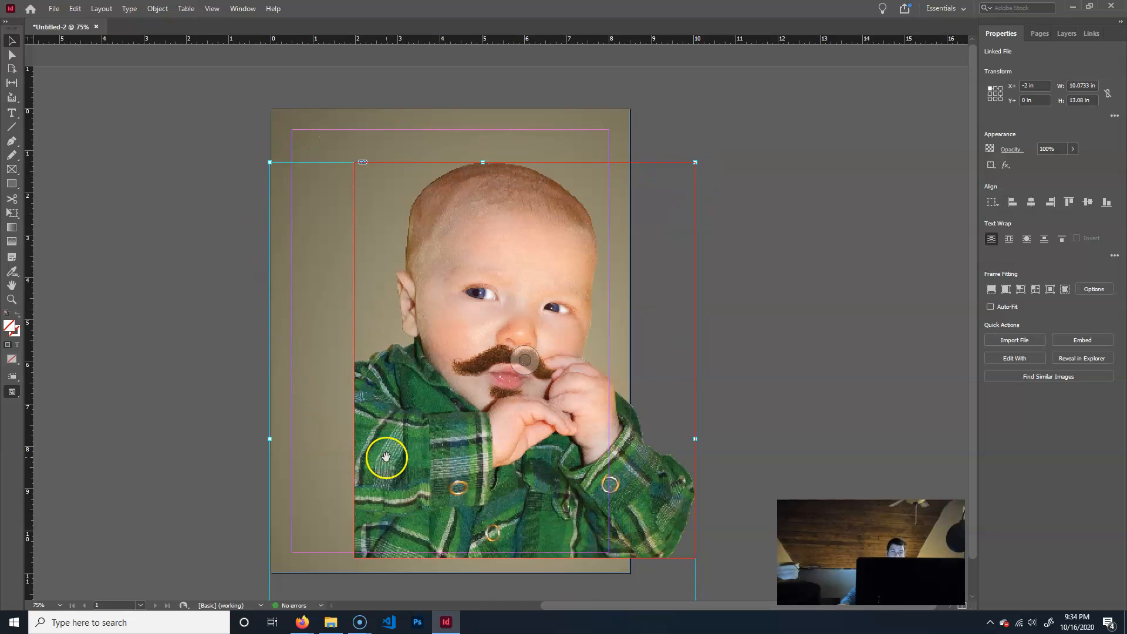
{"action": "left_click_drag", "start_coordinate": [526, 359], "coordinate": [569, 326]}
{"action": "left_click_drag", "start_coordinate": [524, 359], "coordinate": [504, 317]}
{"action": "left_click_drag", "start_coordinate": [525, 360], "coordinate": [462, 386]}
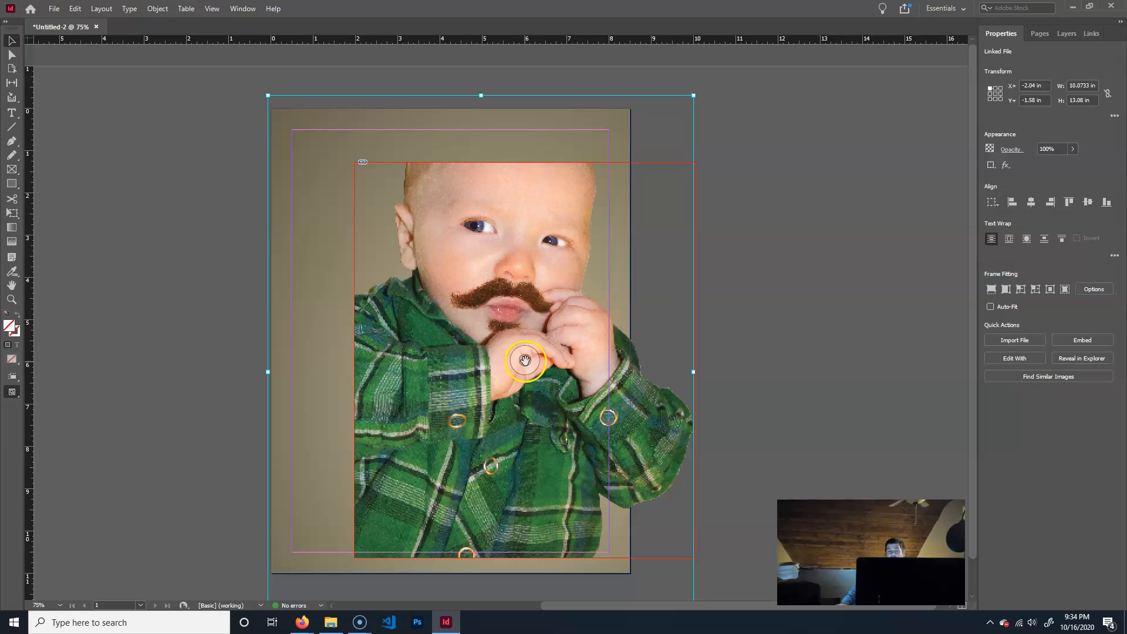
{"action": "left_click_drag", "start_coordinate": [268, 95], "coordinate": [395, 206]}
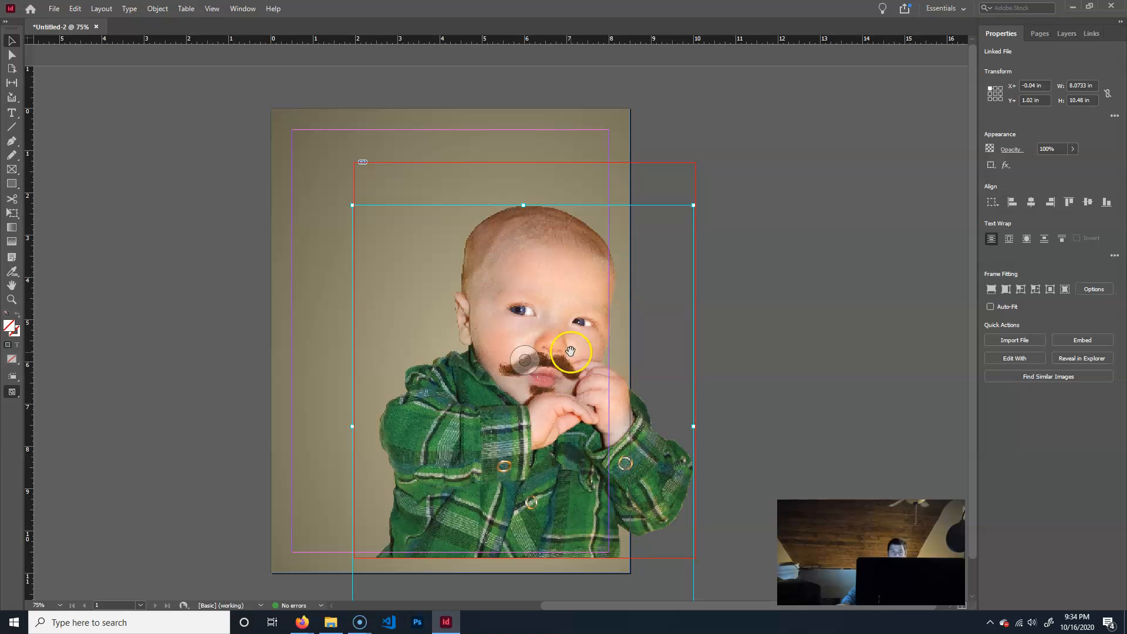
{"action": "key", "text": "ctrl+z"}
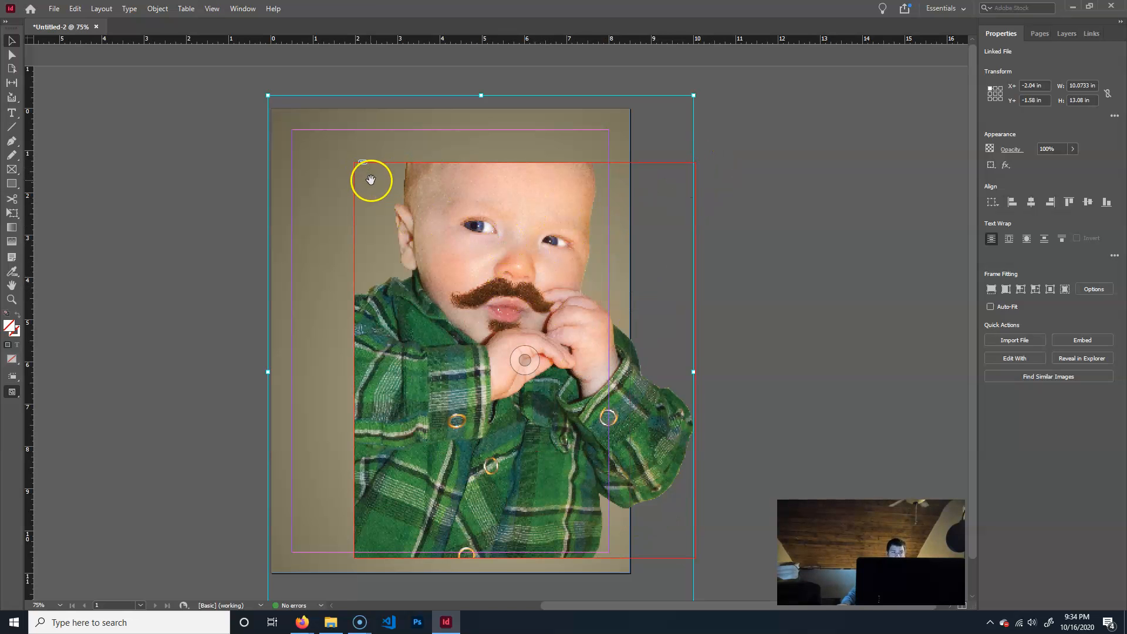
Try uncovering the cropped top of the image by extending the frame, and step back through the edits to restore the uncropped frame.
{"action": "left_click", "coordinate": [377, 423]}
{"action": "left_click", "coordinate": [357, 450]}
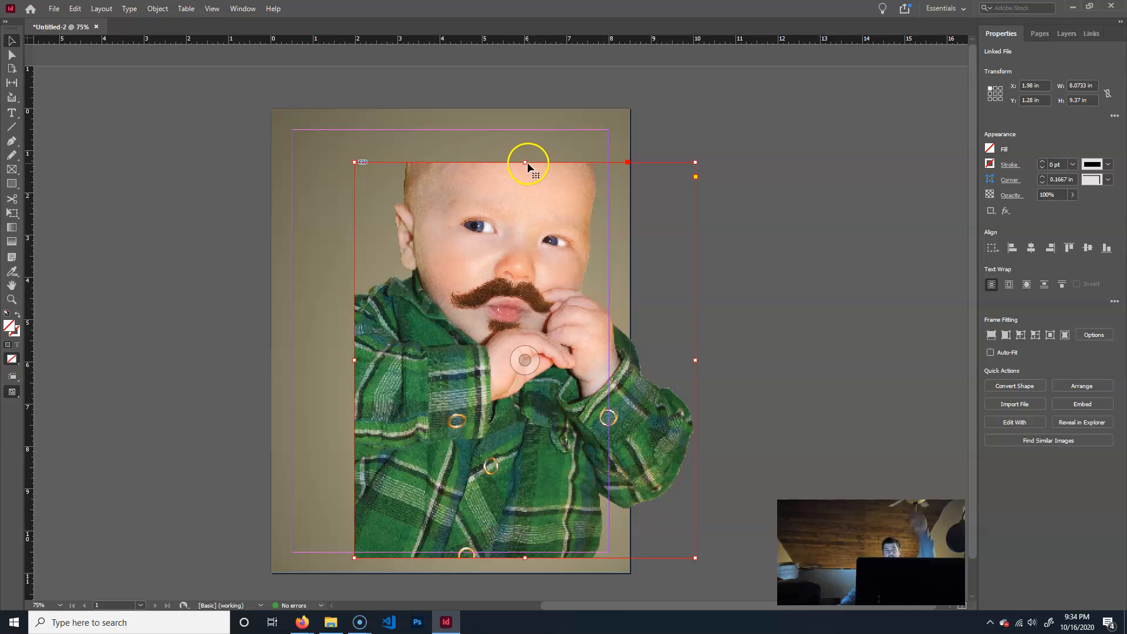
{"action": "left_click_drag", "start_coordinate": [524, 163], "coordinate": [525, 95]}
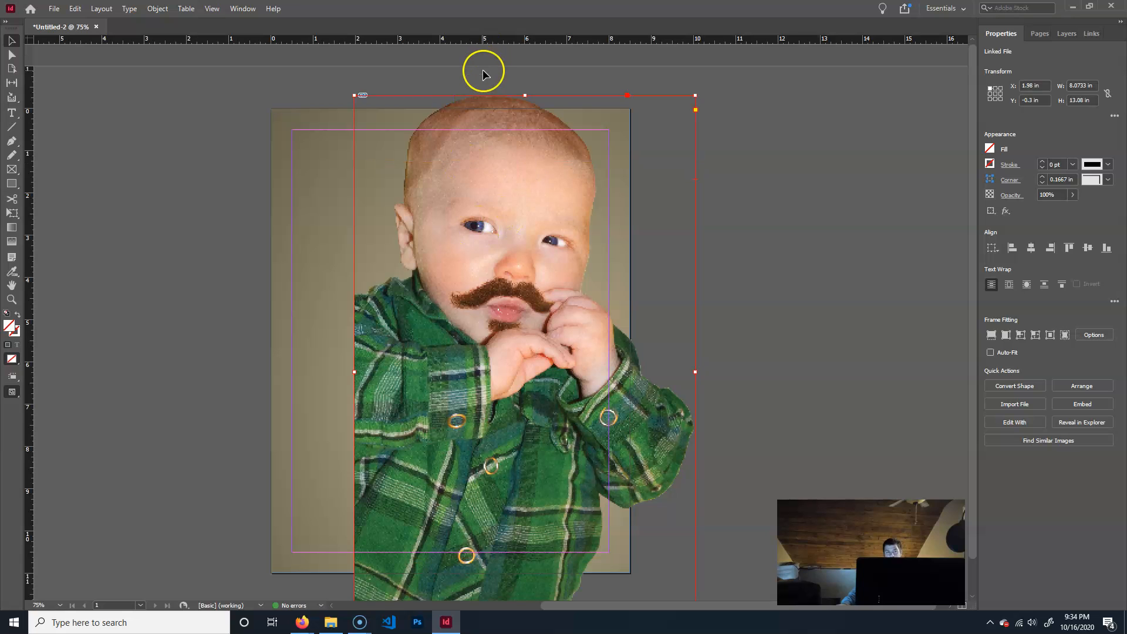
{"action": "key", "text": "ctrl+z"}
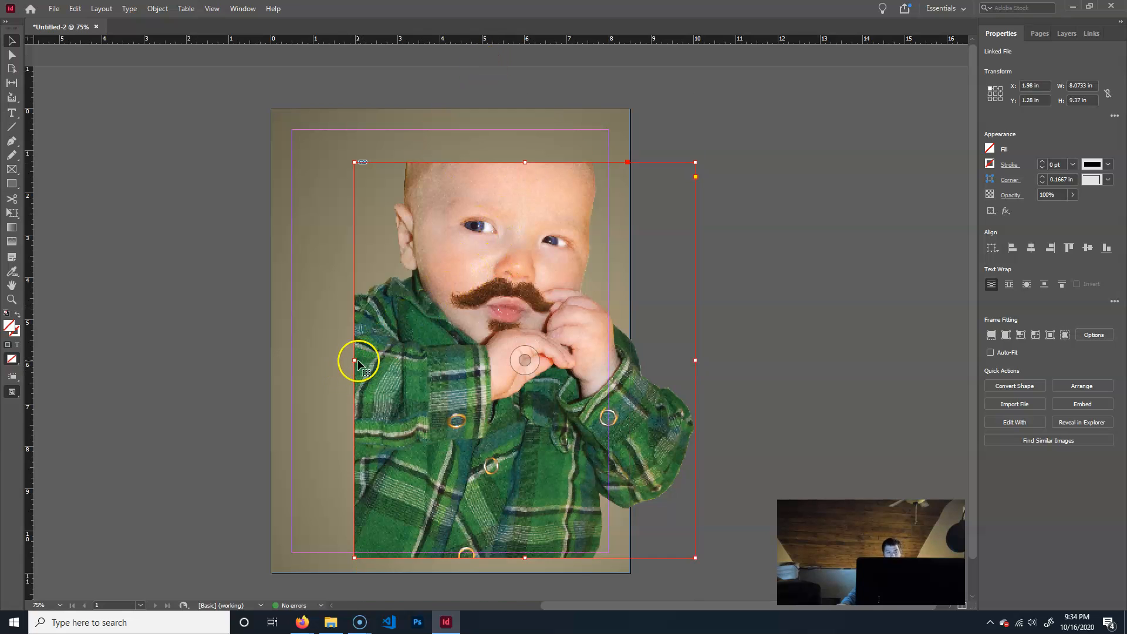
{"action": "key", "text": "ctrl+z"}
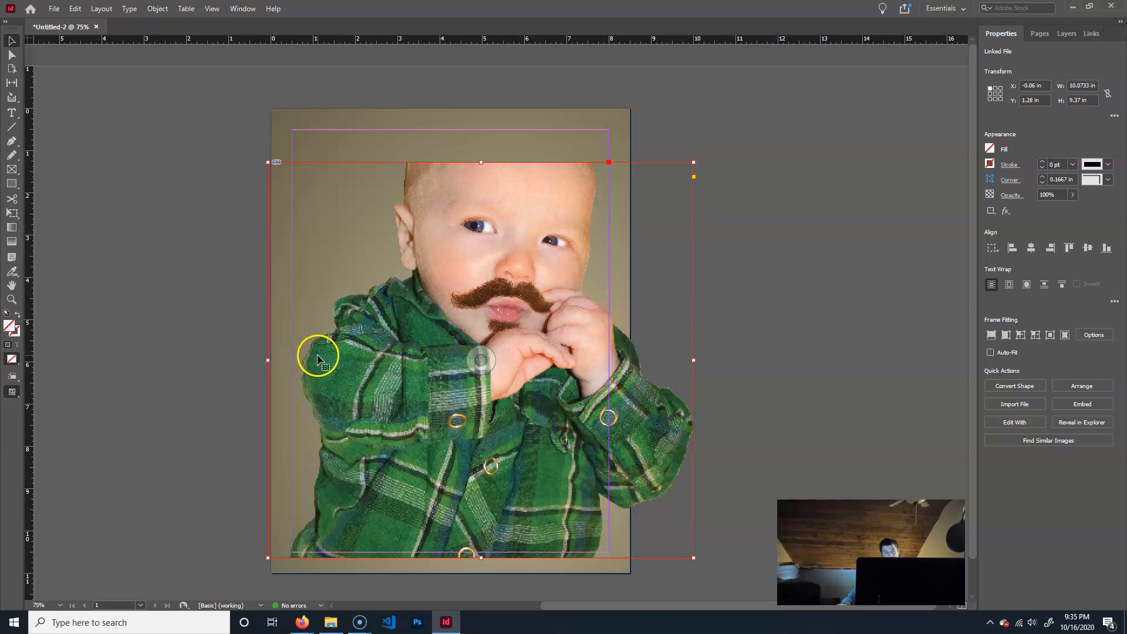
{"action": "key", "text": "ctrl+shift+z"}
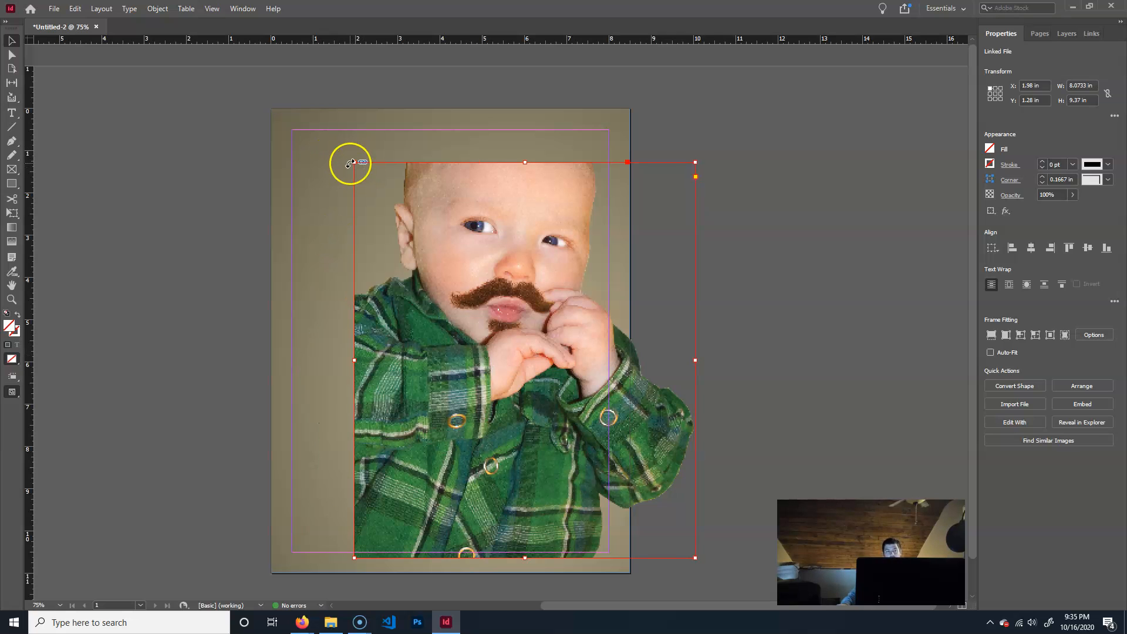
{"action": "key", "text": "ctrl+z"}
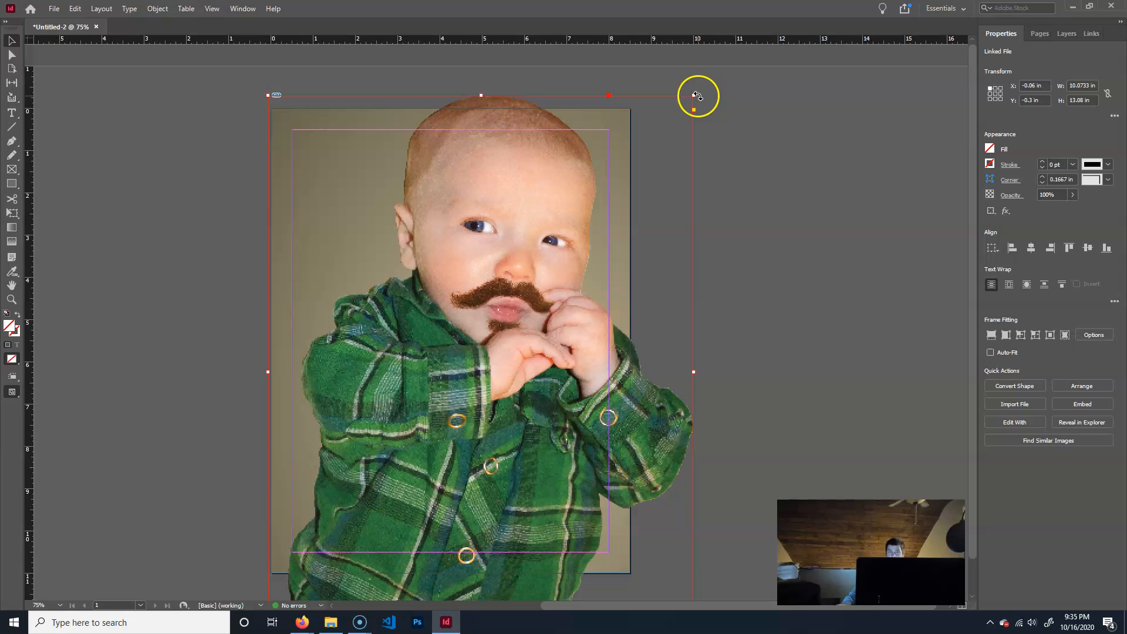
Try scaling the photo and frame together without fixed proportions, at about 5.44 by 9.57 in and 5.5 by 13.34 in.
{"action": "left_click_drag", "start_coordinate": [695, 95], "coordinate": [498, 243]}
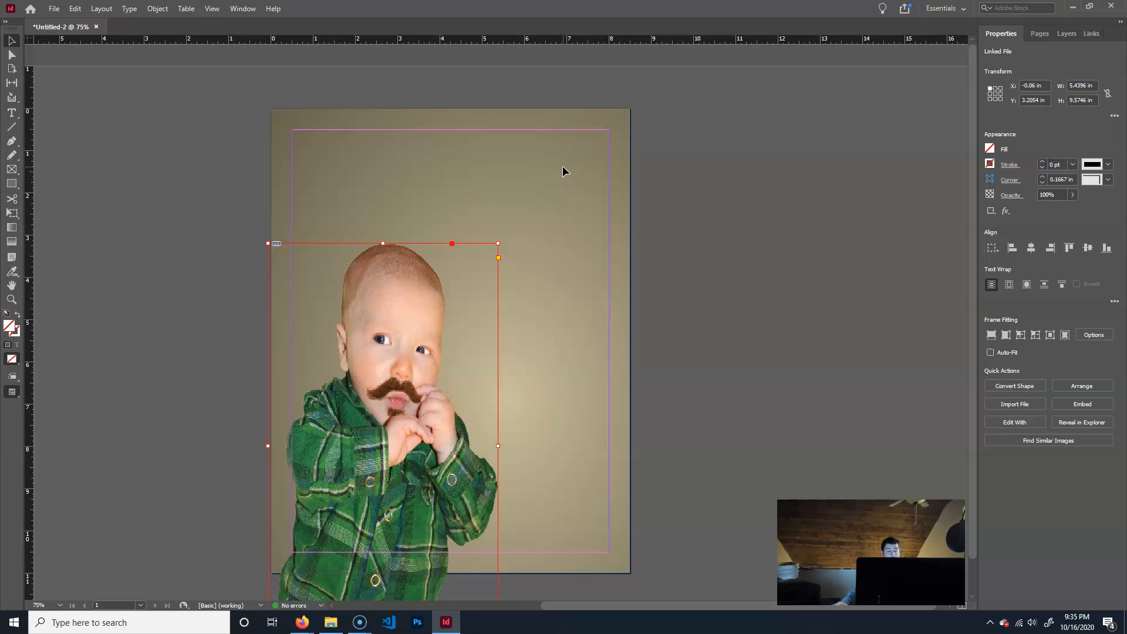
{"action": "key", "text": "ctrl+z"}
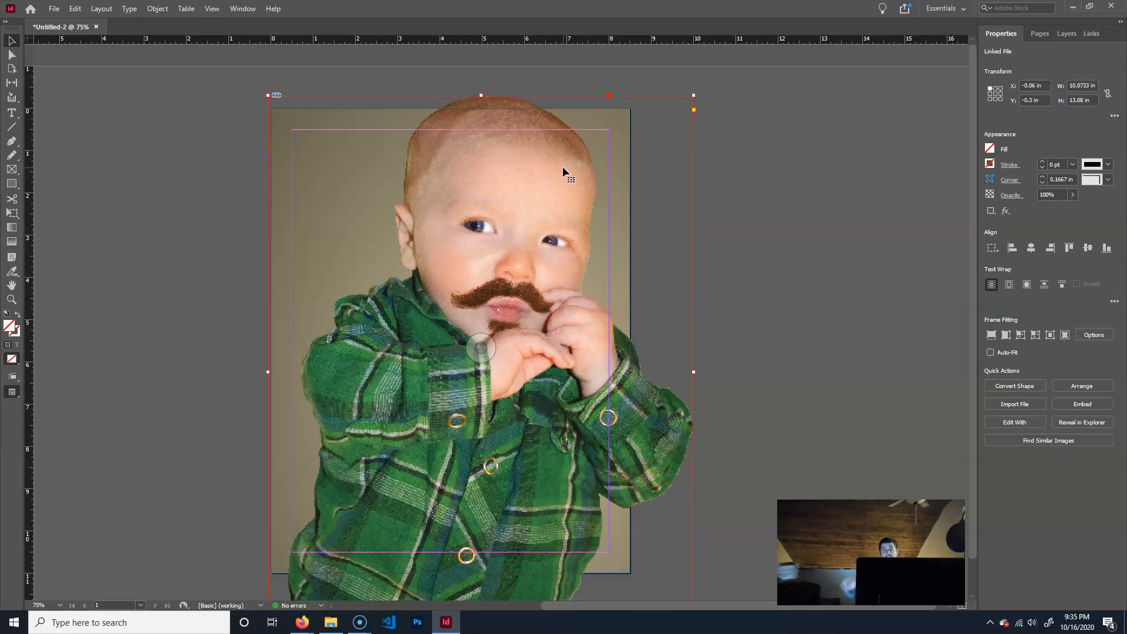
{"action": "left_click_drag", "start_coordinate": [693, 95], "coordinate": [500, 84]}
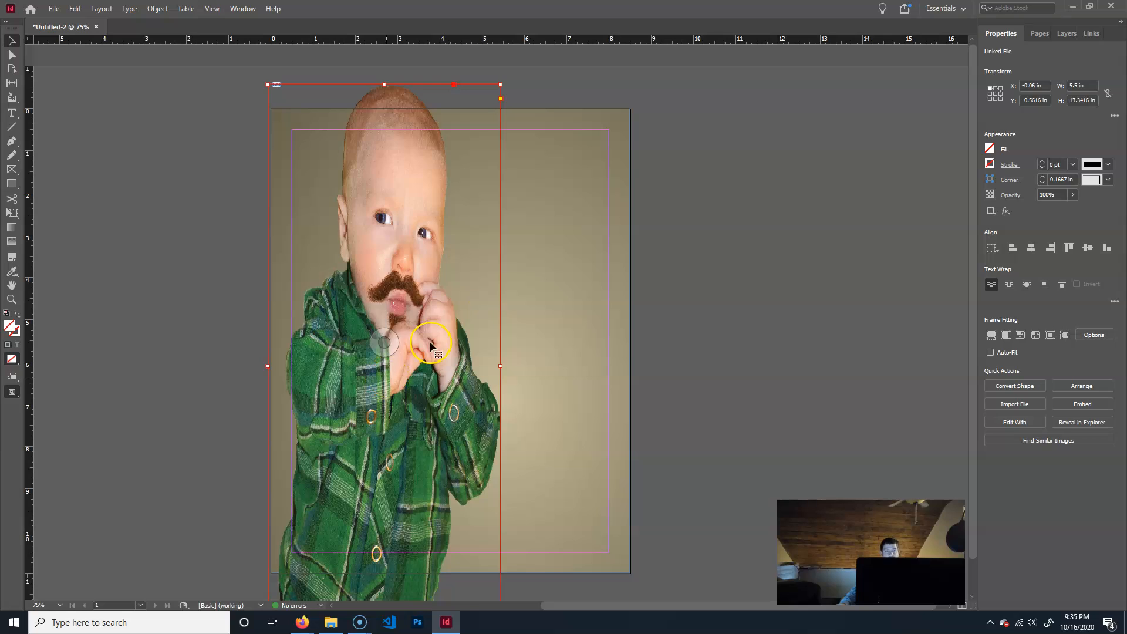
{"action": "key", "text": "ctrl+z"}
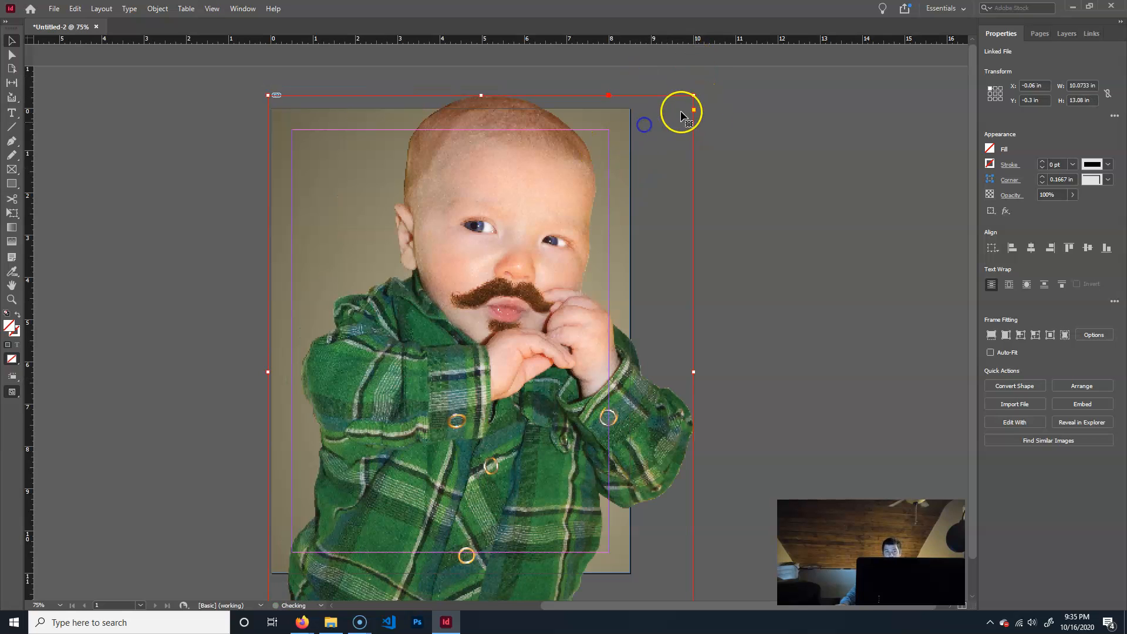
Scale the baby photo with its frame proportionally to about 6.78 by 8.80 in and move it to X 2.16 in, Y 2.84 in.
{"action": "left_click_drag", "start_coordinate": [694, 95], "coordinate": [433, 272]}
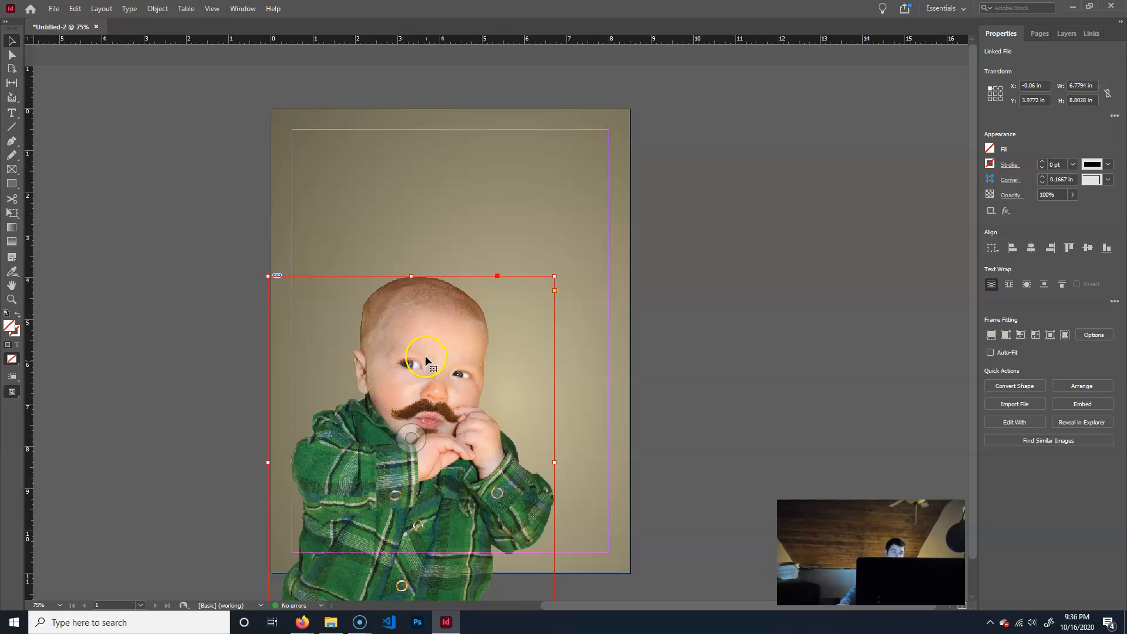
{"action": "left_click_drag", "start_coordinate": [430, 356], "coordinate": [506, 287]}
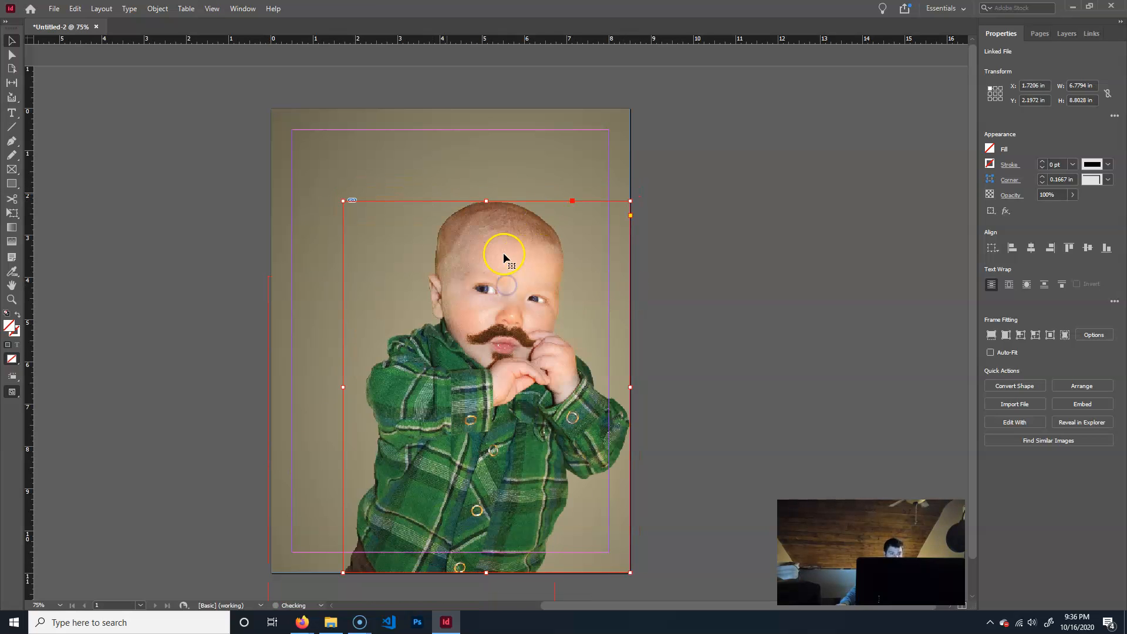
{"action": "mouse_move", "coordinate": [346, 202]}
{"action": "left_mouse_down"}
{"action": "mouse_move", "coordinate": [315, 187]}
{"action": "mouse_move", "coordinate": [342, 200]}
{"action": "left_mouse_up"}
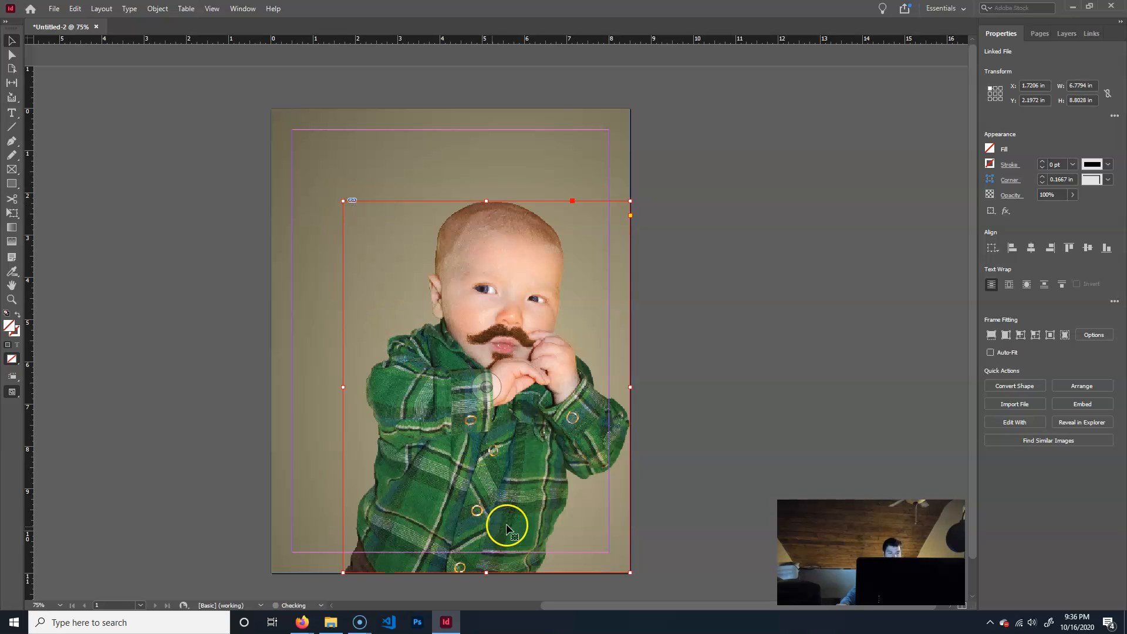
{"action": "left_click_drag", "start_coordinate": [530, 448], "coordinate": [550, 476]}
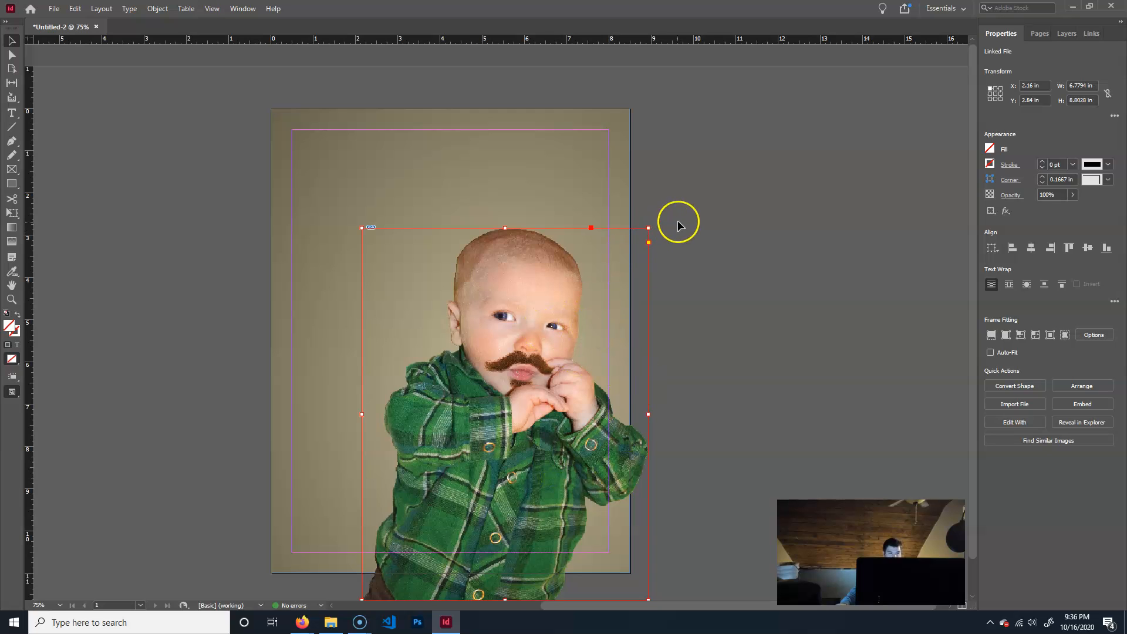
Rotate the baby photo counter-clockwise and move it to X 0.5 in, with its frame lengthened to about 9.02 in.
{"action": "left_click_drag", "start_coordinate": [654, 223], "coordinate": [587, 206]}
{"action": "left_click_drag", "start_coordinate": [569, 473], "coordinate": [543, 473]}
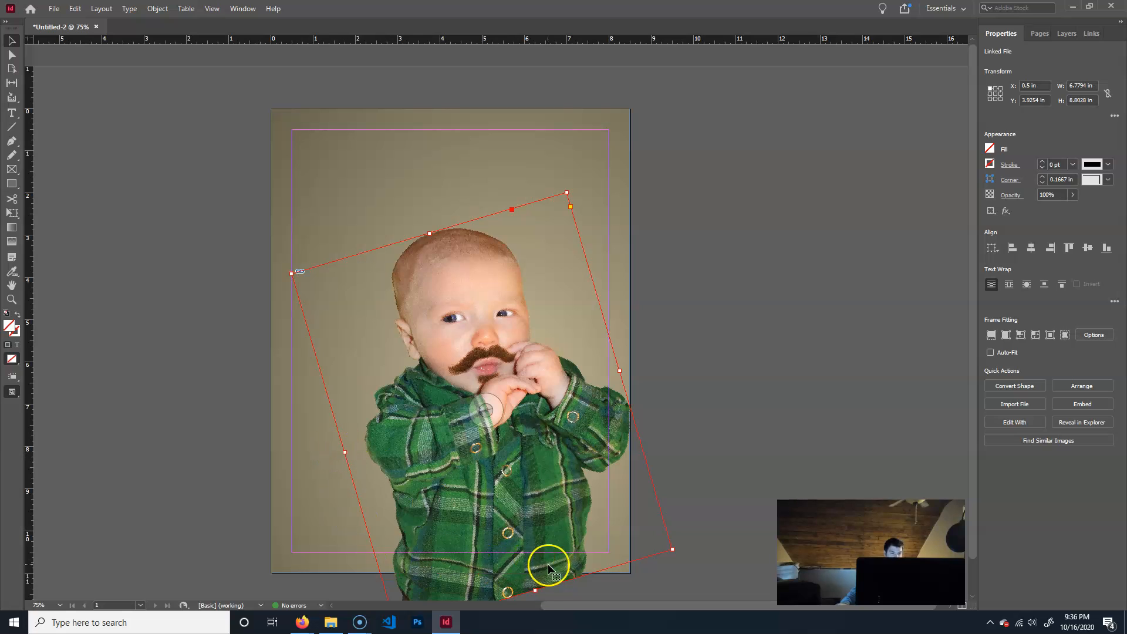
{"action": "mouse_move", "coordinate": [534, 589]}
{"action": "left_mouse_down"}
{"action": "mouse_move", "coordinate": [526, 565]}
{"action": "mouse_move", "coordinate": [545, 597]}
{"action": "left_mouse_up"}
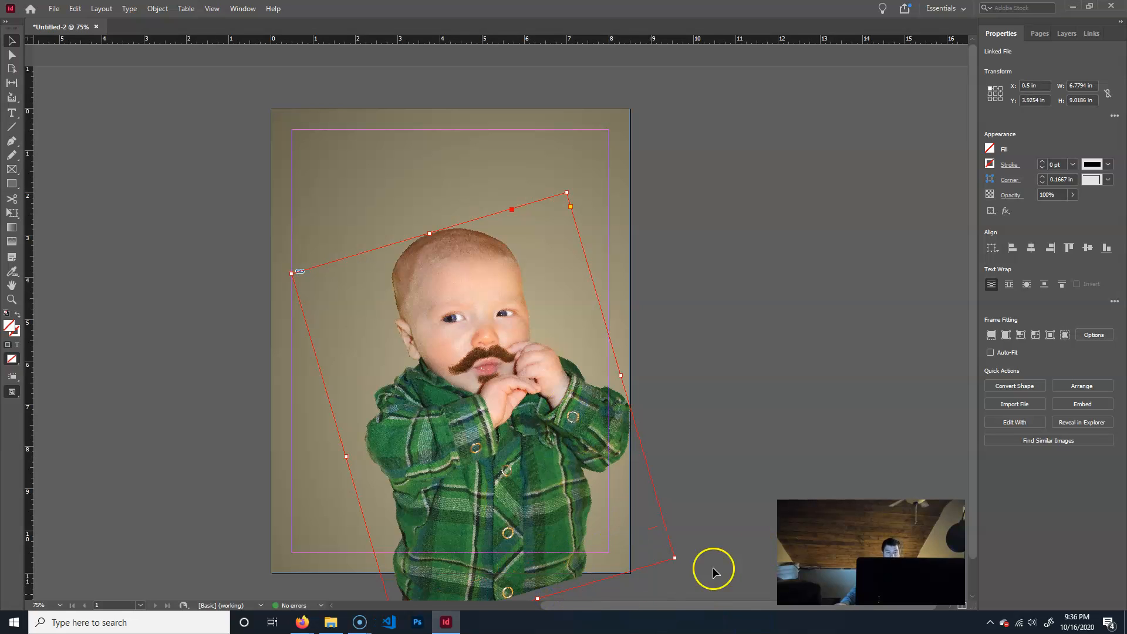
{"action": "left_click", "coordinate": [359, 622]}
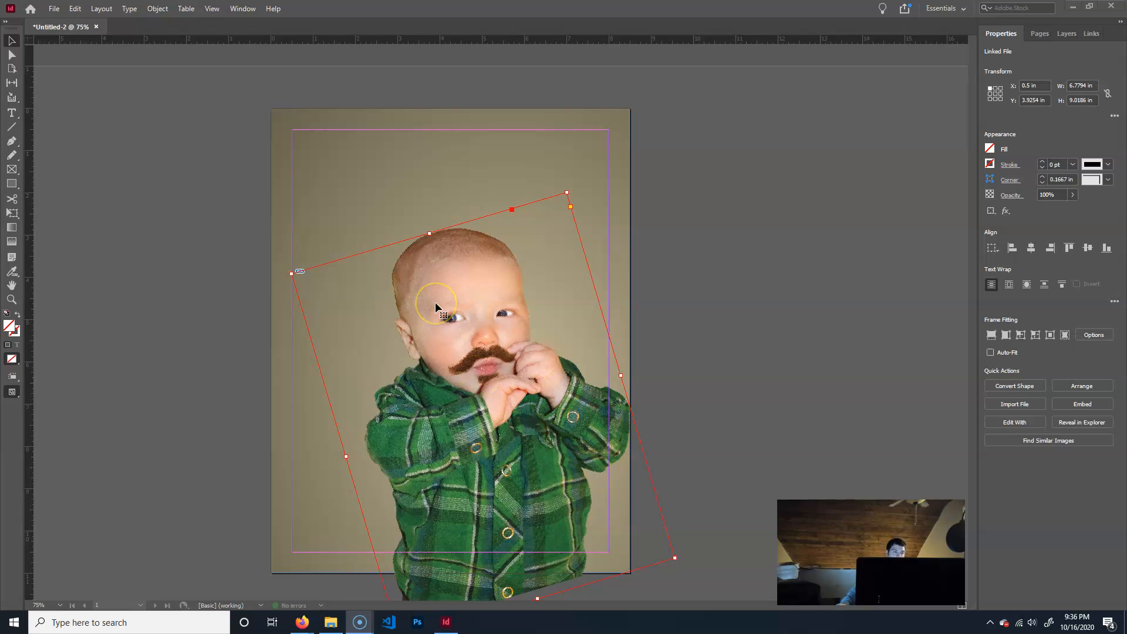
Try shrinking the baby image inside its rotated frame to about 5.19 by 6.74 in, and restore its size within the frame.
{"action": "left_click", "coordinate": [452, 293]}
{"action": "left_click", "coordinate": [487, 419]}
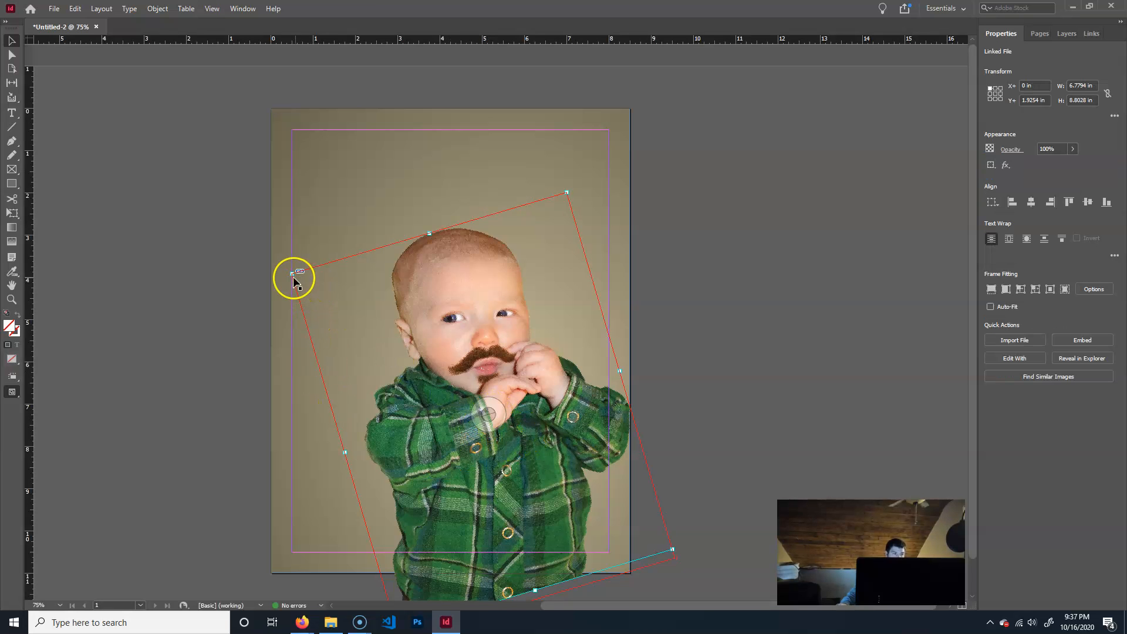
{"action": "left_click_drag", "start_coordinate": [292, 273], "coordinate": [340, 308]}
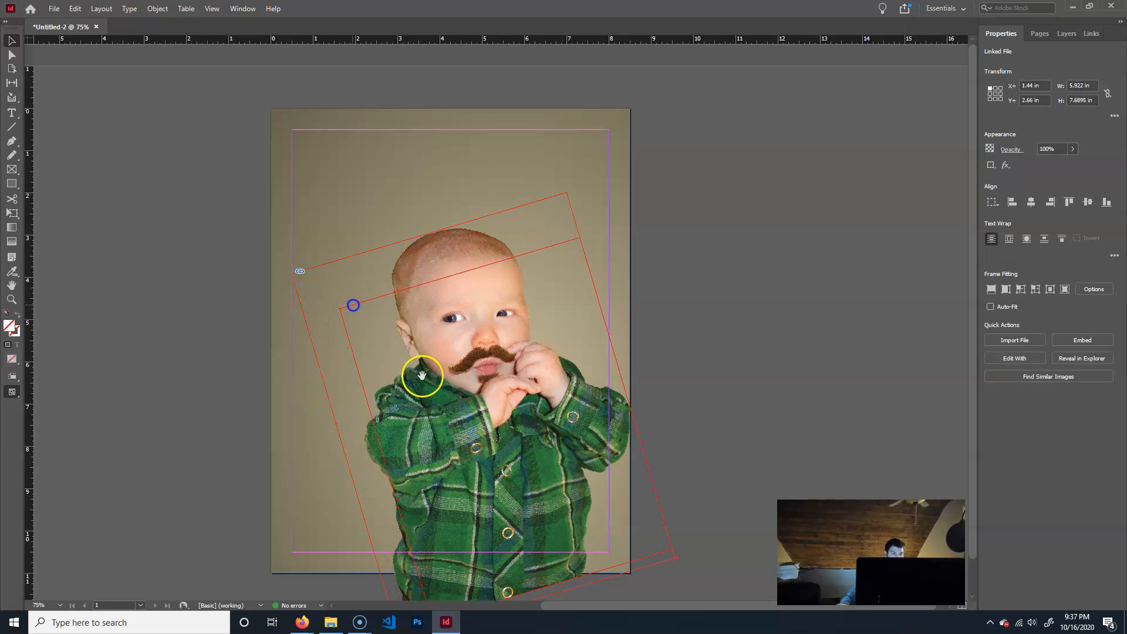
{"action": "left_click_drag", "start_coordinate": [415, 373], "coordinate": [488, 415]}
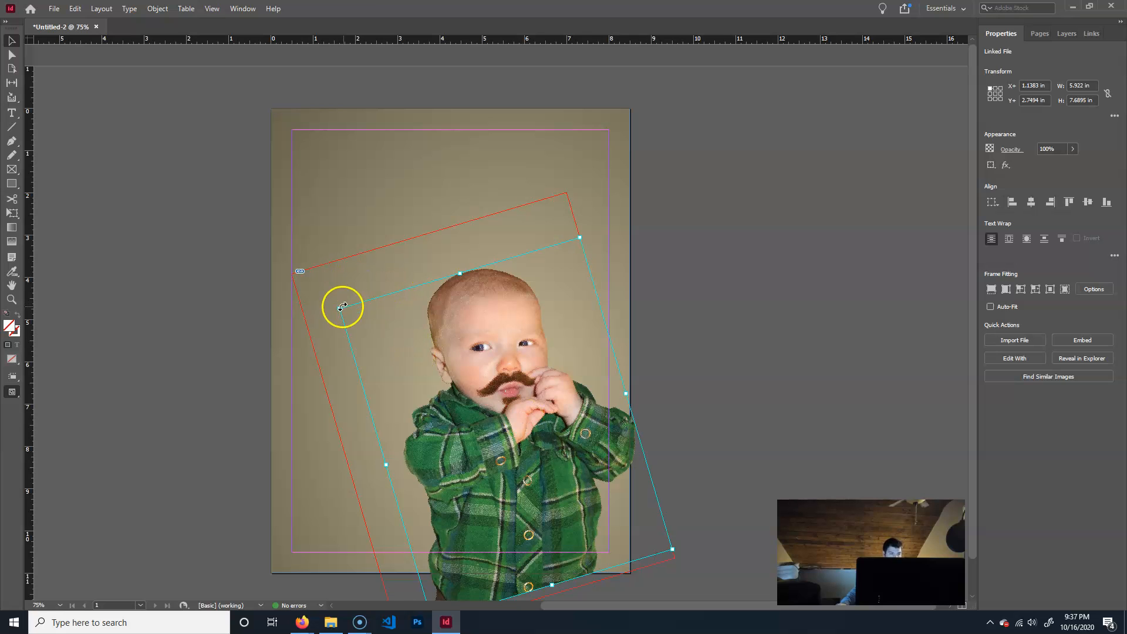
{"action": "left_click_drag", "start_coordinate": [340, 307], "coordinate": [382, 338]}
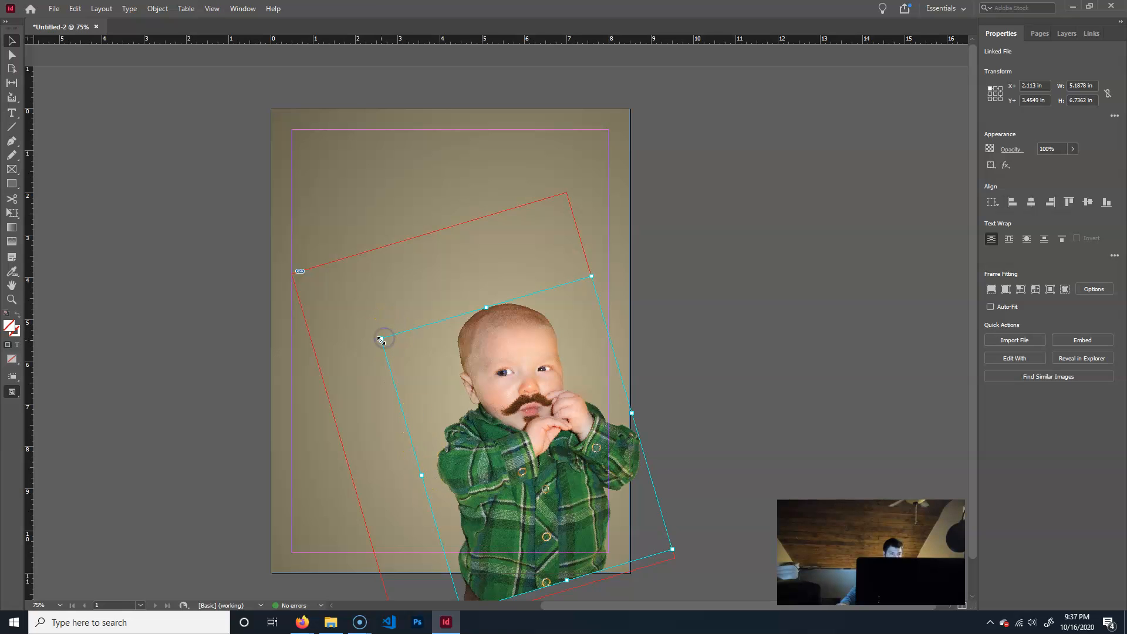
{"action": "key", "text": "ctrl+alt+shift+c"}
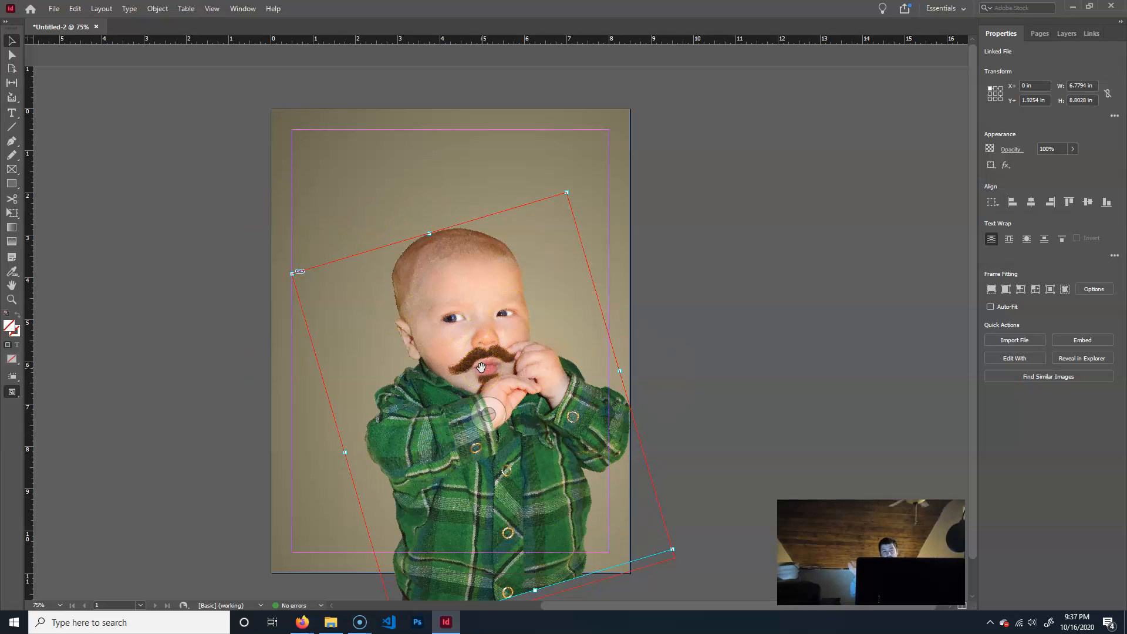
Deselect the rotated baby photo.
{"action": "left_click", "coordinate": [390, 243]}
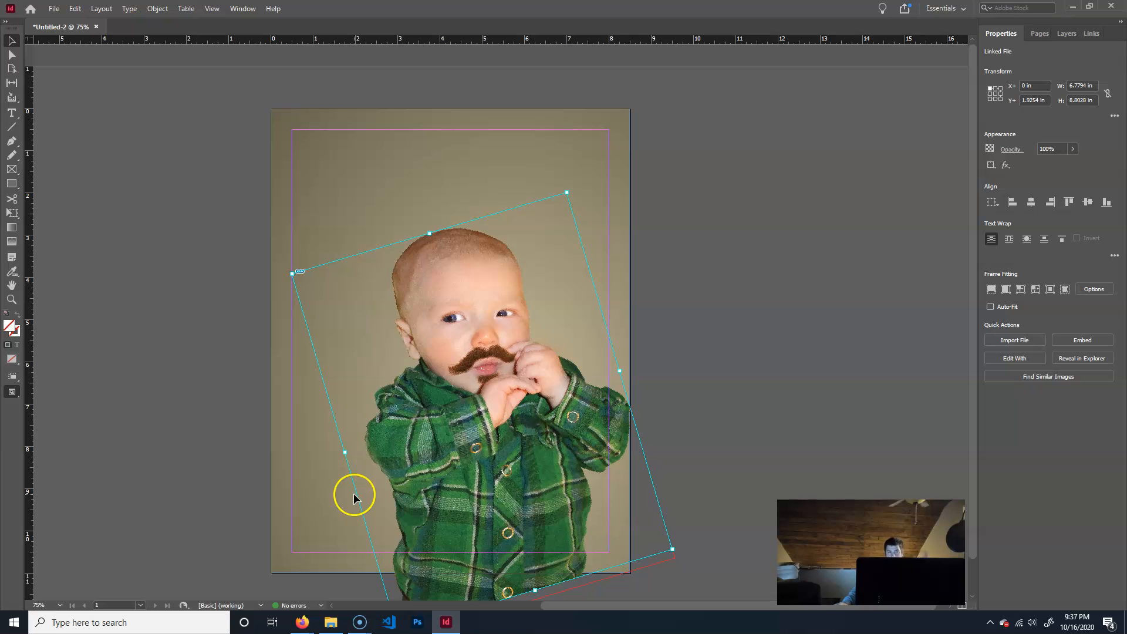
{"action": "left_click", "coordinate": [769, 219]}
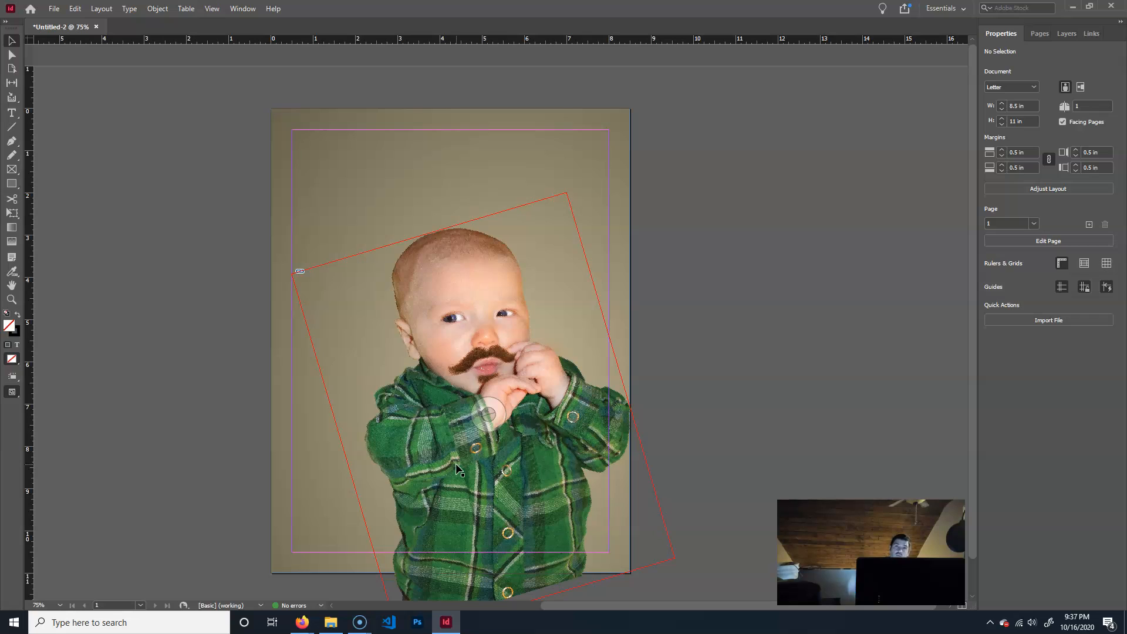
{"action": "left_click", "coordinate": [461, 455]}
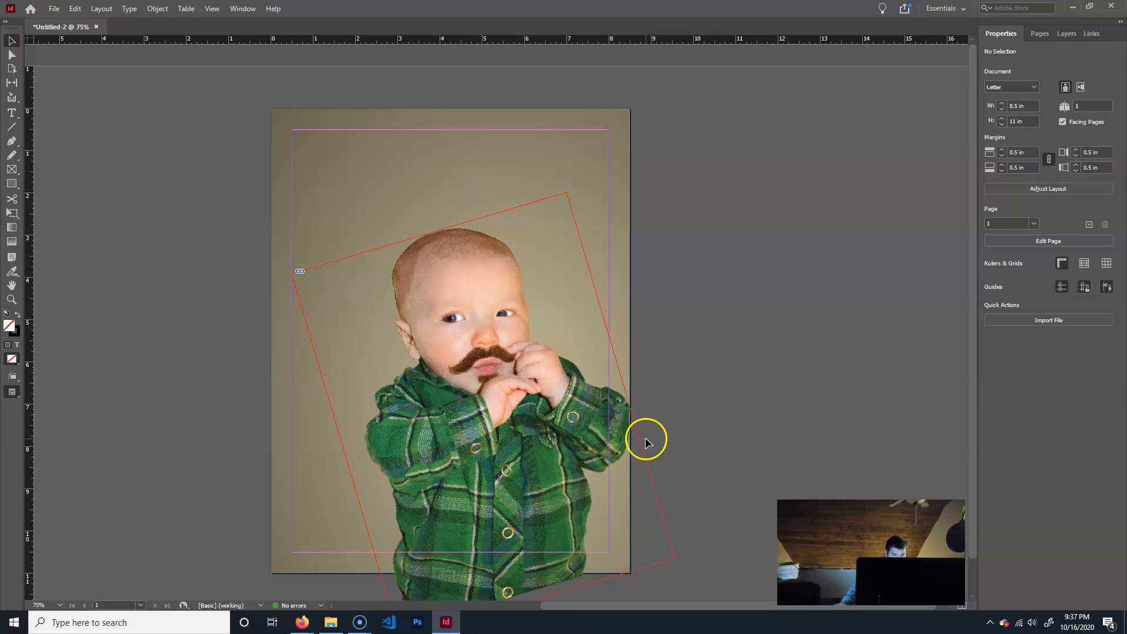
Undo the last sideways move of the rotated baby photo and deselect it.
{"action": "key", "text": "ctrl+equal"}
{"action": "key", "text": "ctrl+equal"}
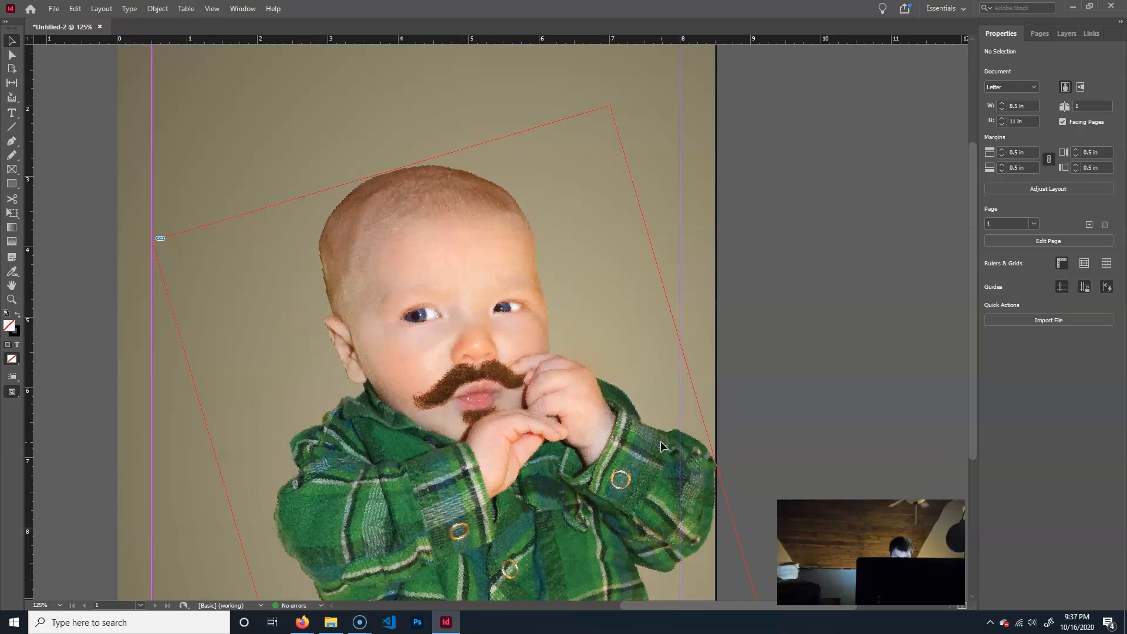
{"action": "left_click_drag", "start_coordinate": [668, 382], "coordinate": [534, 229]}
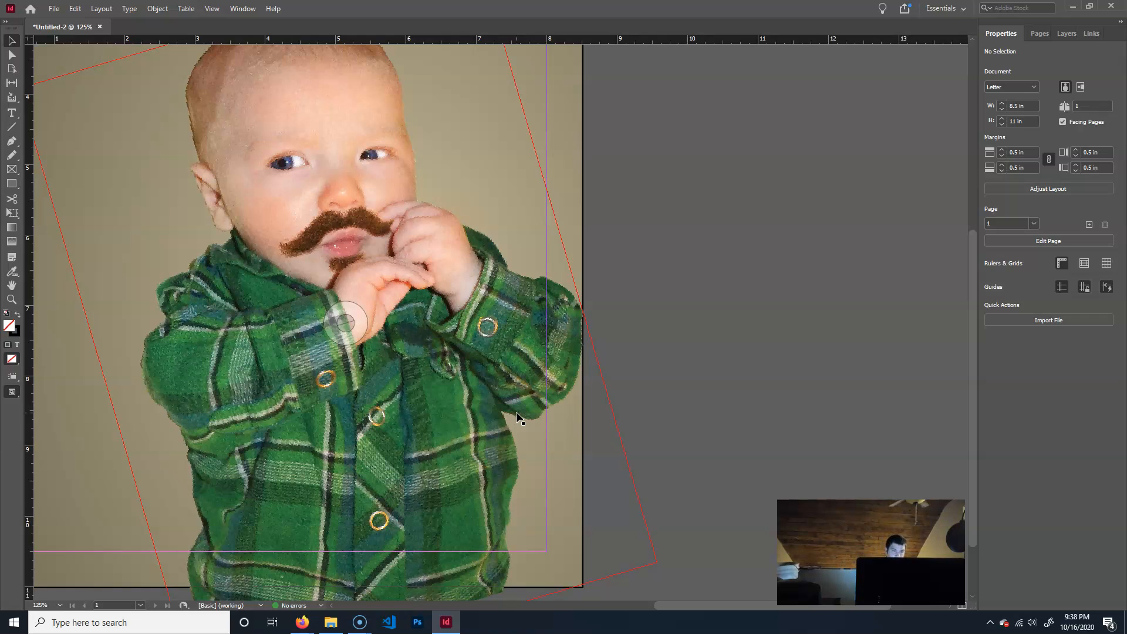
{"action": "left_click", "coordinate": [403, 360]}
{"action": "left_click", "coordinate": [770, 461]}
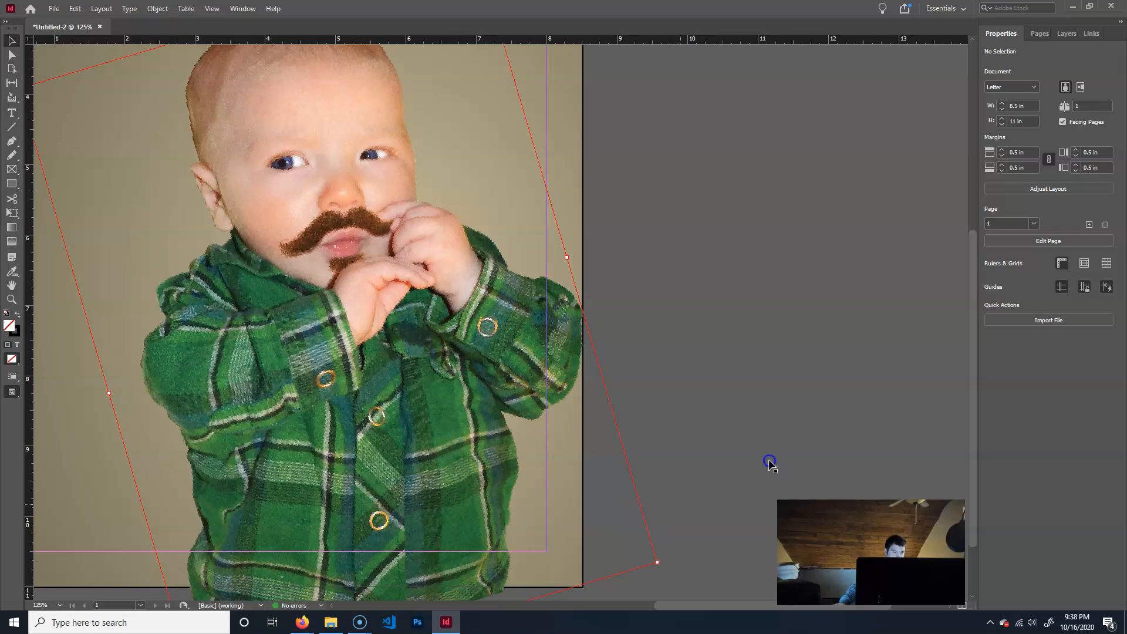
{"action": "key", "text": "ctrl+z"}
{"action": "key", "text": "ctrl+z"}
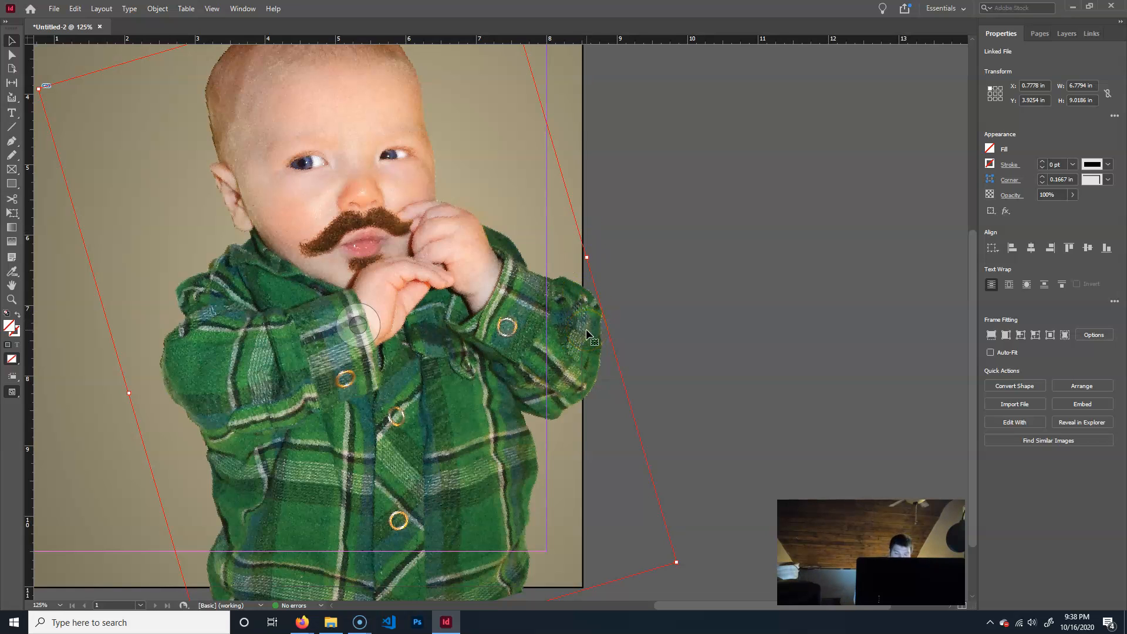
{"action": "key", "text": "ctrl+minus"}
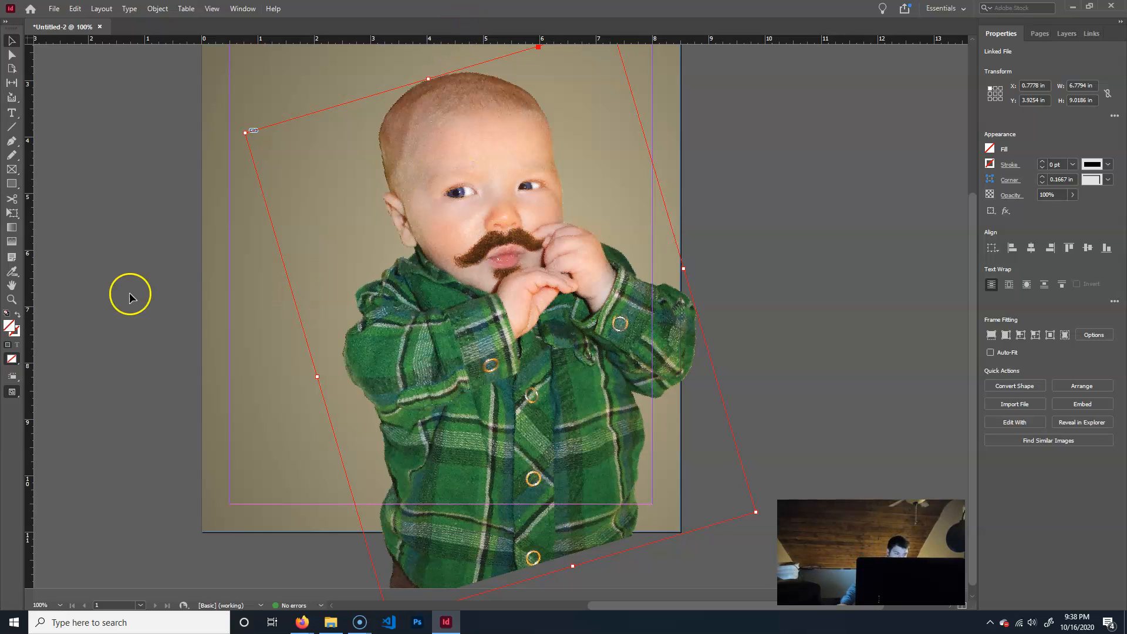
{"action": "left_click_drag", "start_coordinate": [730, 133], "coordinate": [785, 196]}
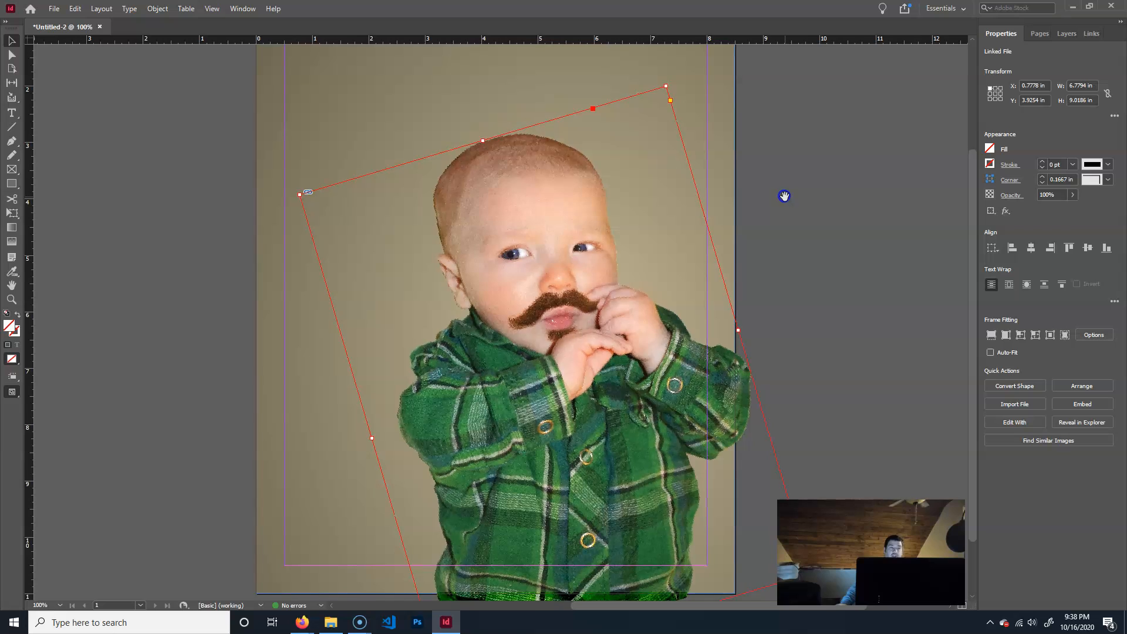
{"action": "key", "text": "ctrl+minus"}
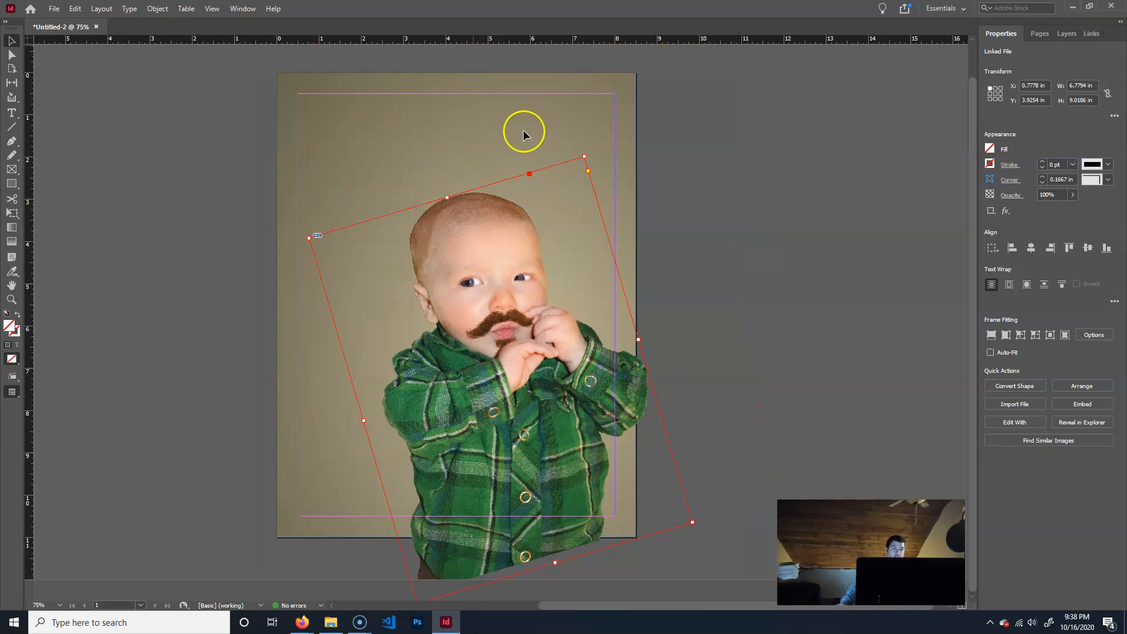
{"action": "left_click", "coordinate": [693, 170]}
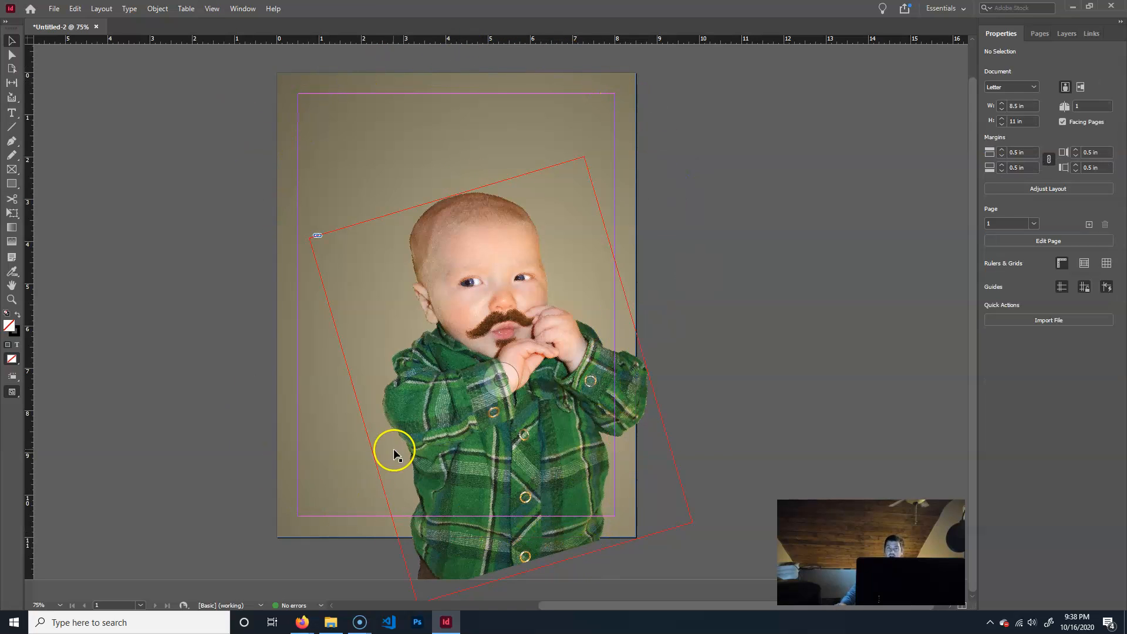
Try a cyan-filled rectangular frame about 3.34 by 2.26 in near the page's upper-left corner, and delete it.
{"action": "left_click", "coordinate": [11, 170]}
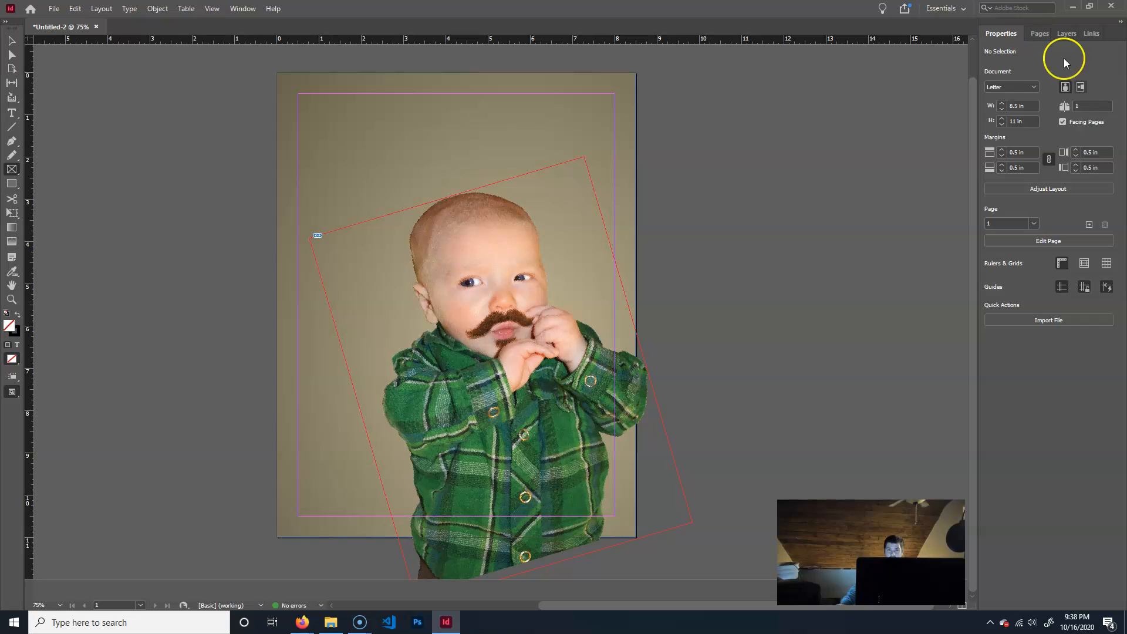
{"action": "mouse_move", "coordinate": [285, 96]}
{"action": "left_mouse_down"}
{"action": "mouse_move", "coordinate": [418, 171]}
{"action": "mouse_move", "coordinate": [427, 191]}
{"action": "left_mouse_up"}
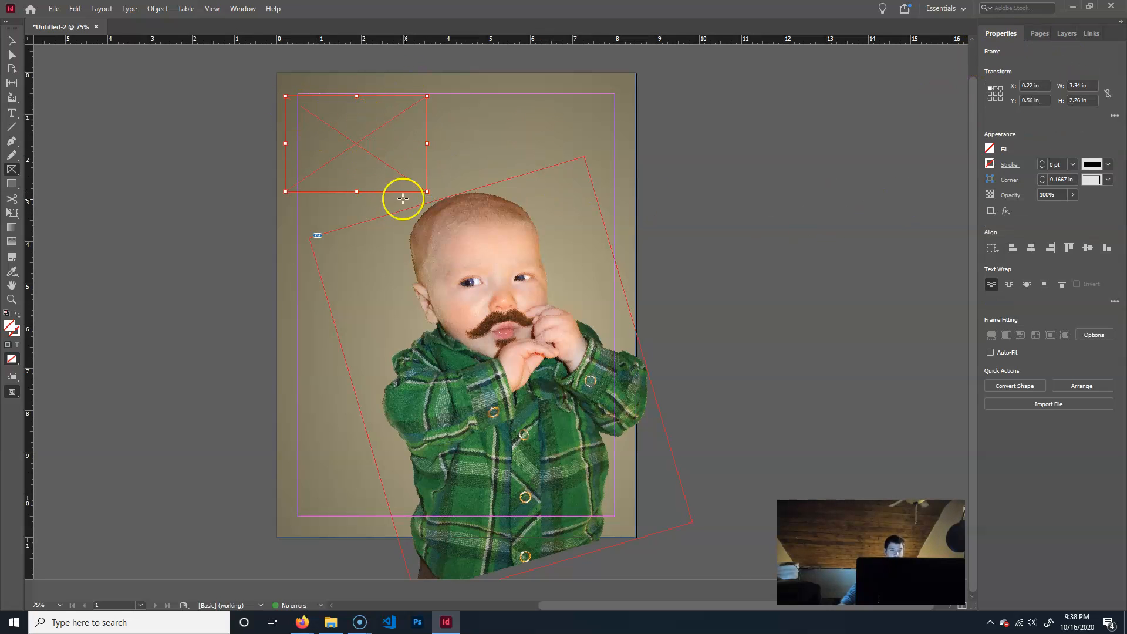
{"action": "left_click", "coordinate": [991, 148]}
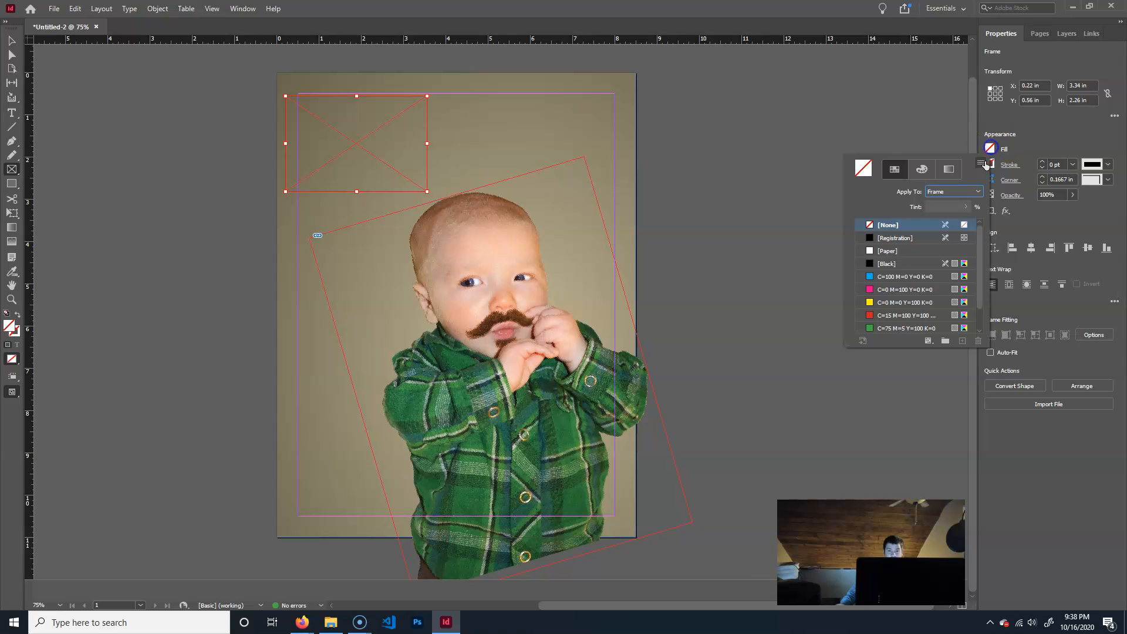
{"action": "left_click", "coordinate": [888, 276]}
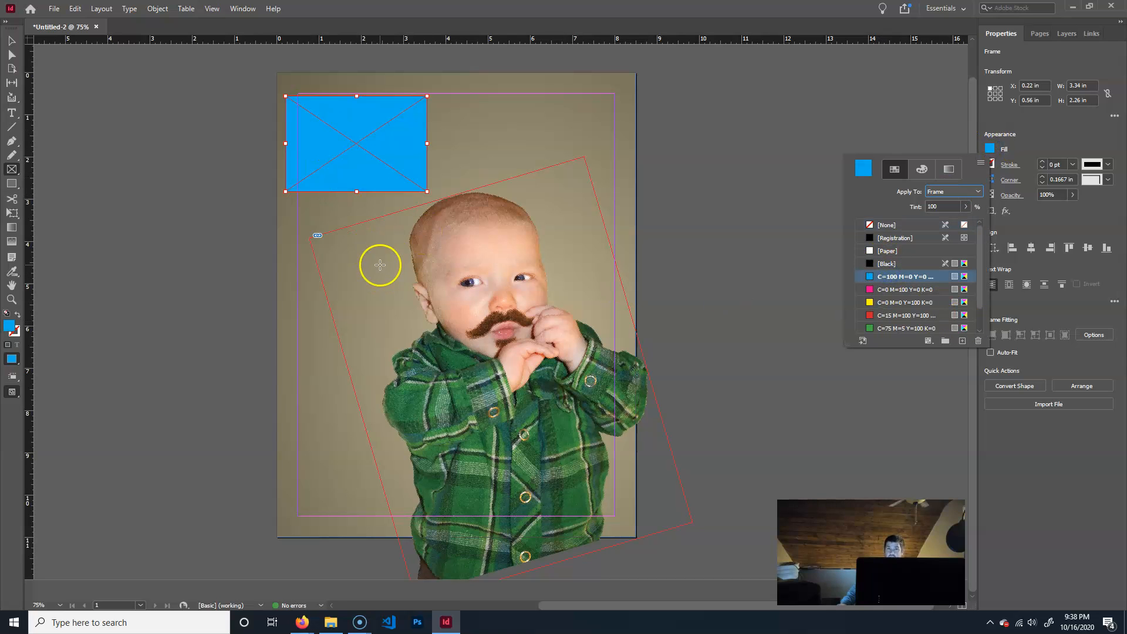
{"action": "left_click", "coordinate": [1013, 164]}
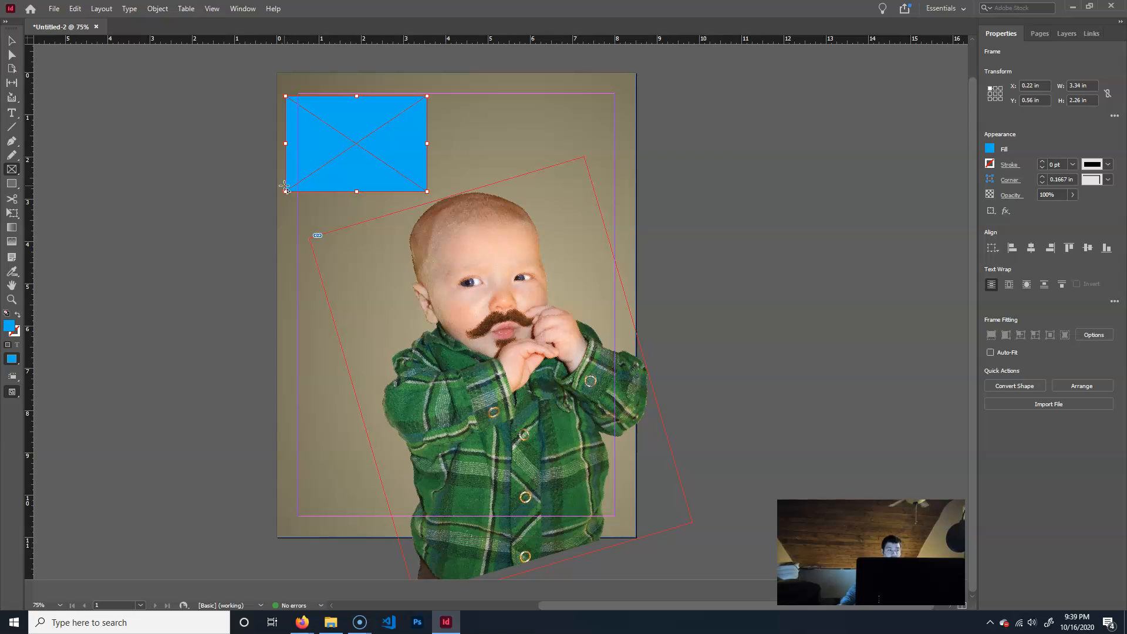
{"action": "key", "text": "Delete"}
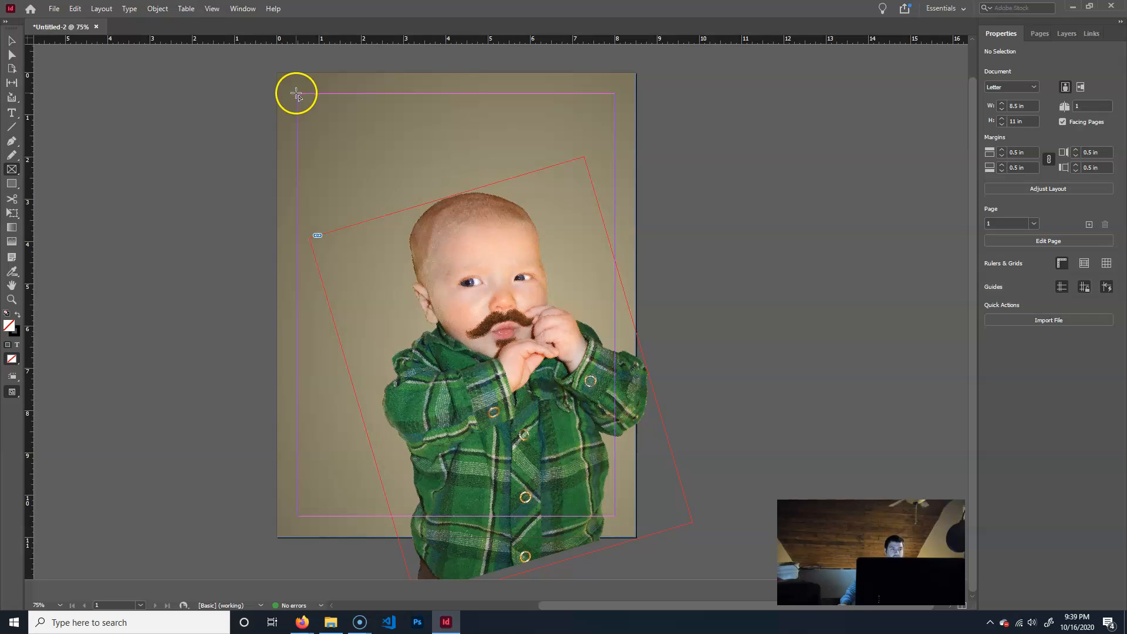
Draw two empty rectangular frames: about 4.28 by 1.375 in at the upper-left margin corner, and about 2.18 by 0.88 in at X 1.78, Y 8.8 in.
{"action": "left_click_drag", "start_coordinate": [298, 94], "coordinate": [479, 152]}
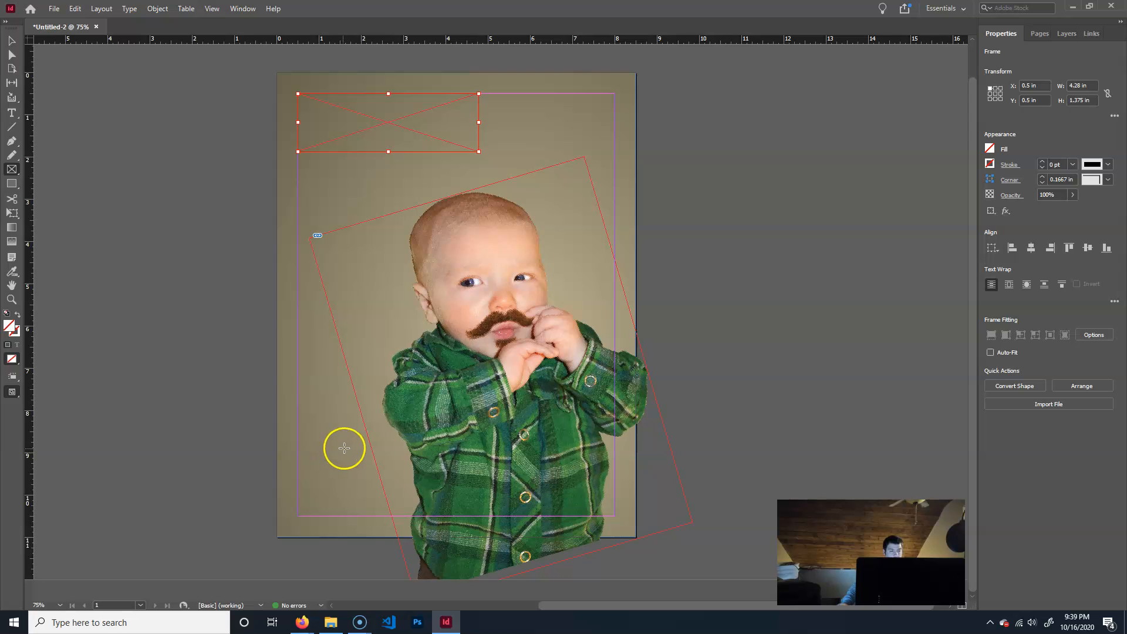
{"action": "mouse_move", "coordinate": [351, 445]}
{"action": "left_mouse_down"}
{"action": "mouse_move", "coordinate": [428, 463]}
{"action": "mouse_move", "coordinate": [445, 480]}
{"action": "left_mouse_up"}
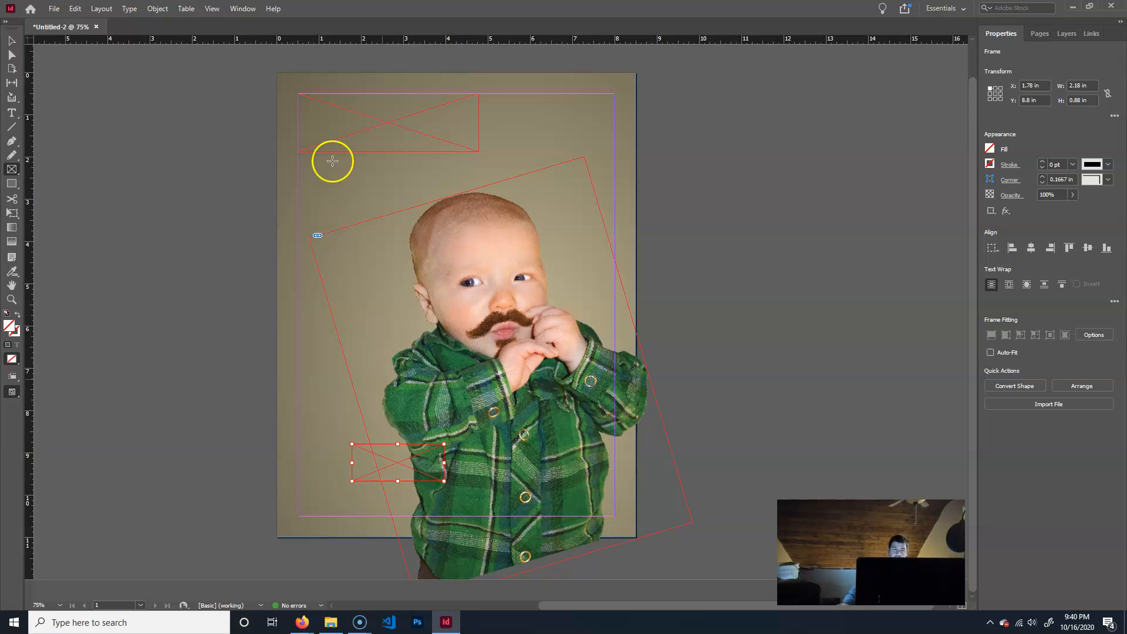
Try placing m.ai inside the empty frame at the page's upper-left margin corner.
{"action": "left_click", "coordinate": [11, 41]}
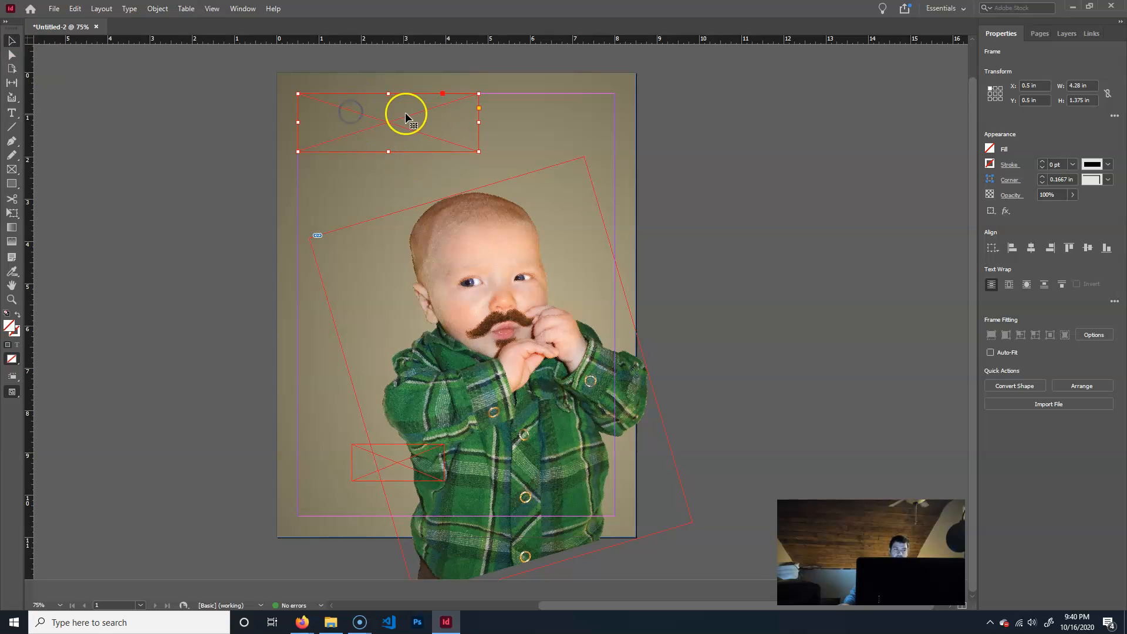
{"action": "left_click", "coordinate": [55, 8]}
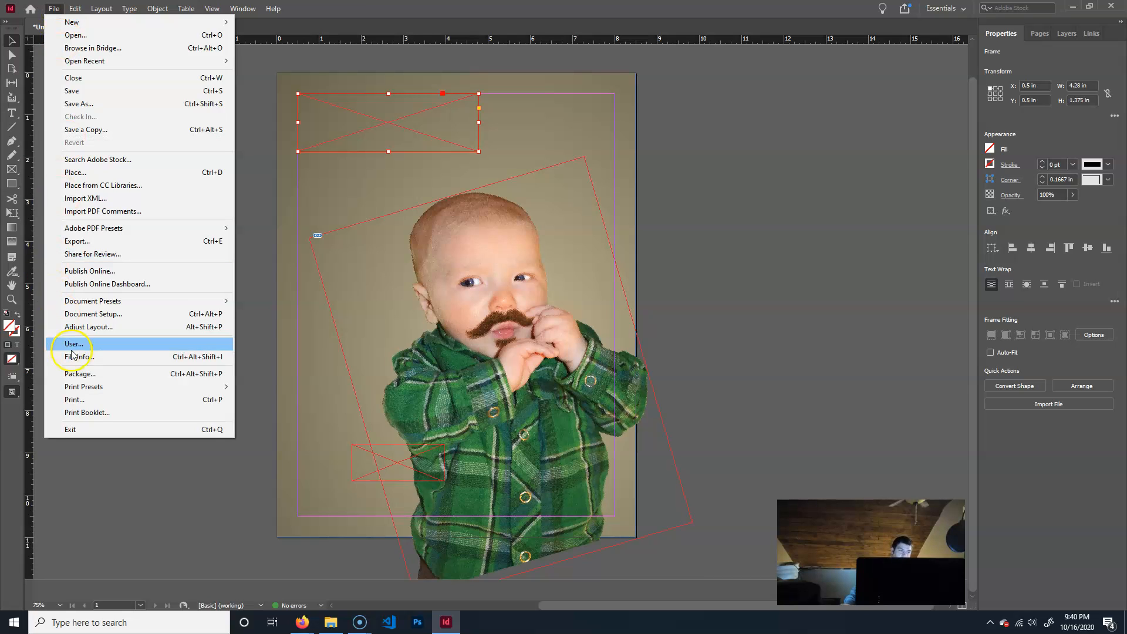
{"action": "left_click", "coordinate": [101, 173]}
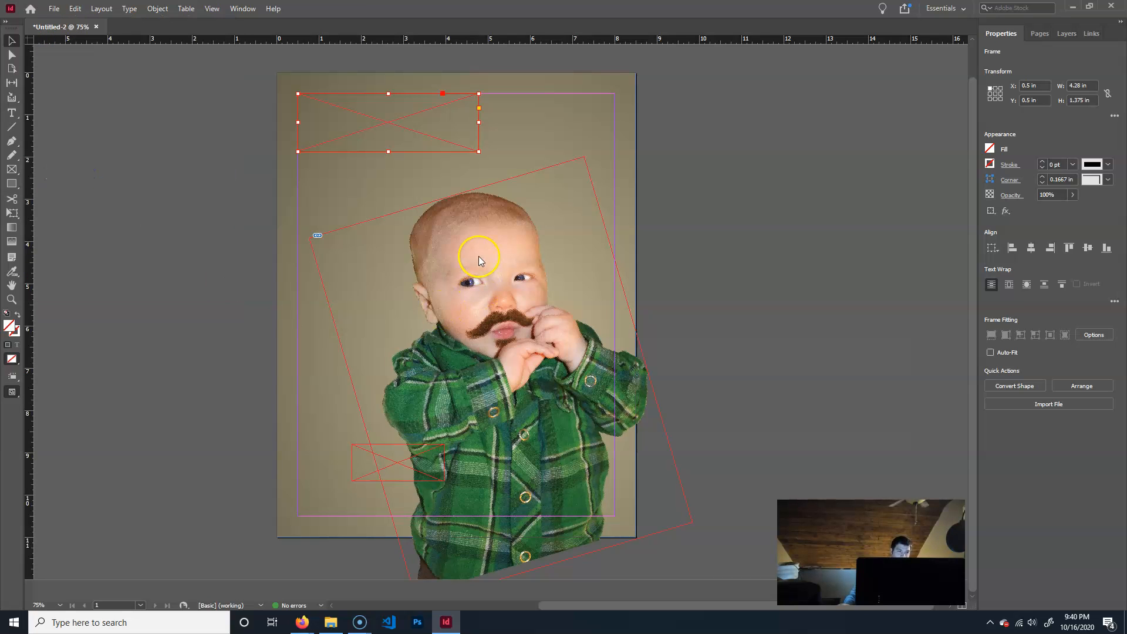
{"action": "left_click", "coordinate": [494, 263]}
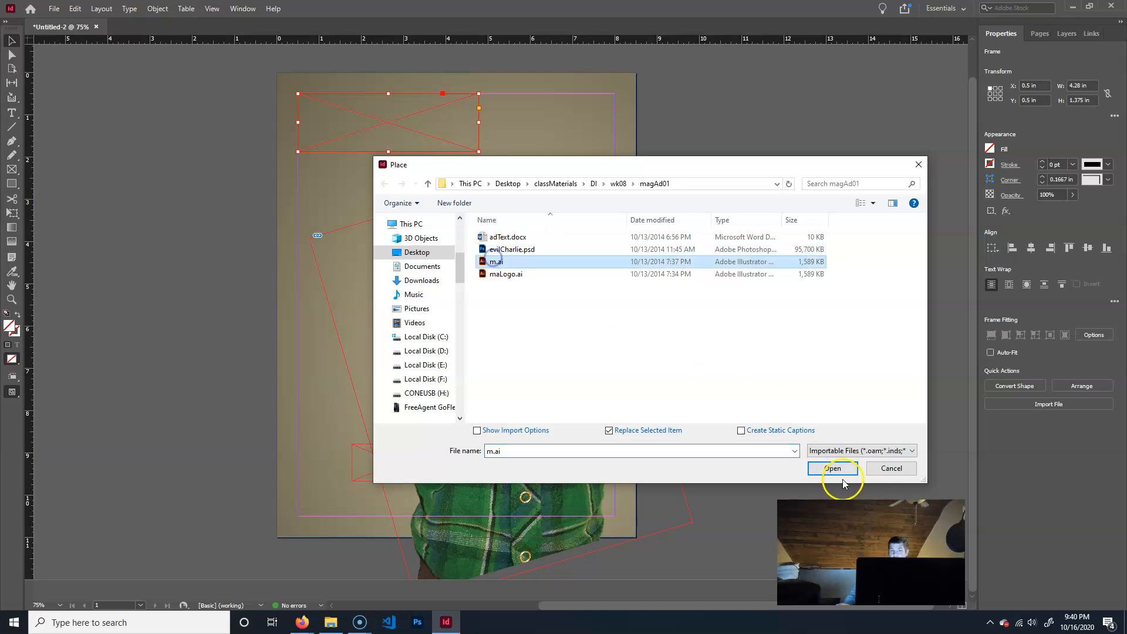
{"action": "left_click", "coordinate": [833, 468]}
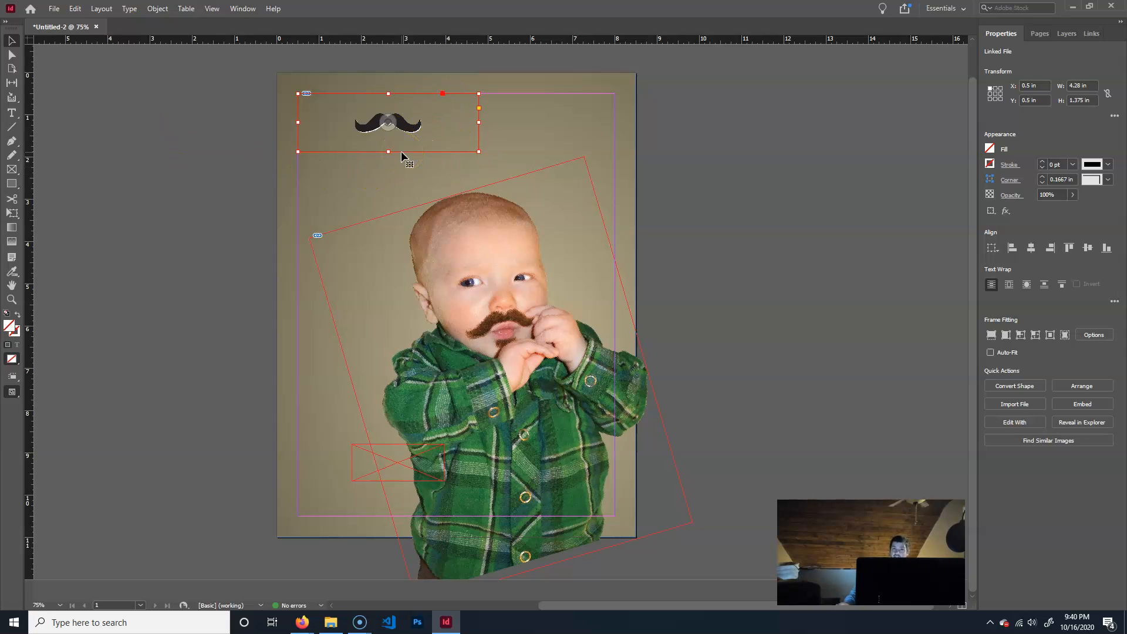
{"action": "left_click_drag", "start_coordinate": [402, 156], "coordinate": [712, 181]}
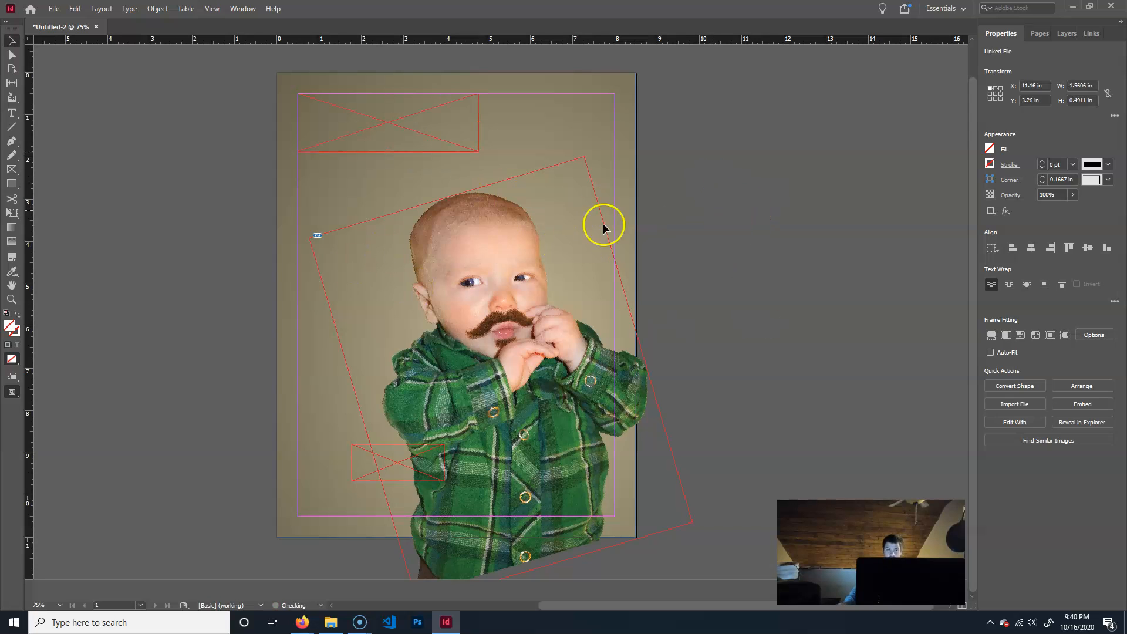
{"action": "left_click", "coordinate": [604, 228]}
Try placing m.ai in a plain rectangle about 2.7 by 1.1 in drawn over the page's upper-right edge, and delete it.
{"action": "left_click", "coordinate": [11, 183]}
{"action": "left_click_drag", "start_coordinate": [534, 102], "coordinate": [649, 148]}
{"action": "left_click", "coordinate": [53, 8]}
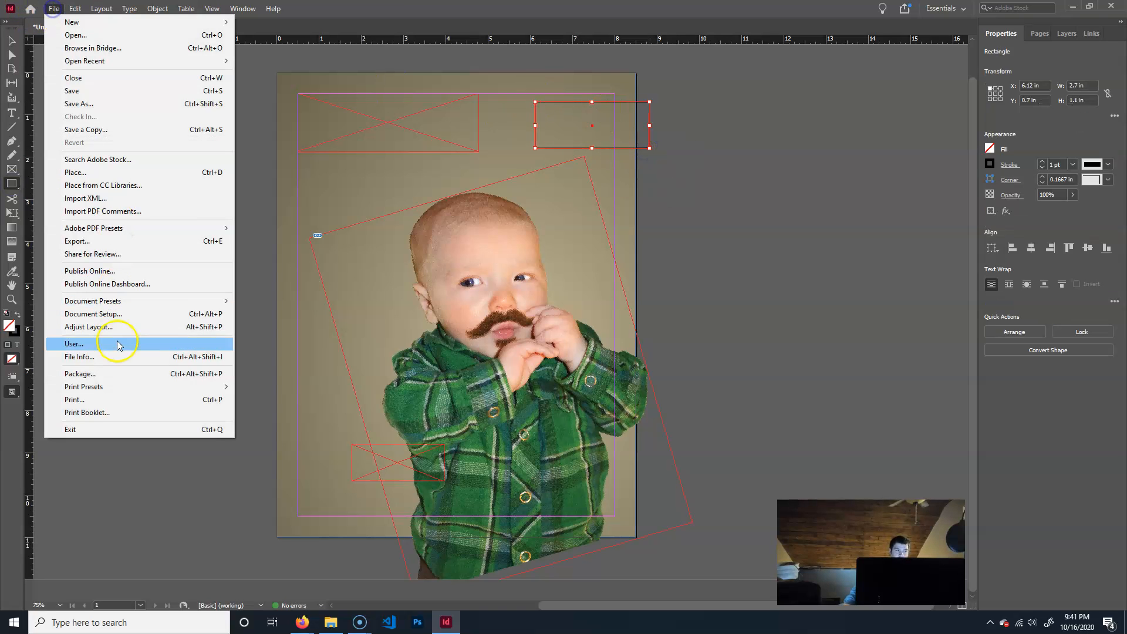
{"action": "left_click", "coordinate": [111, 172]}
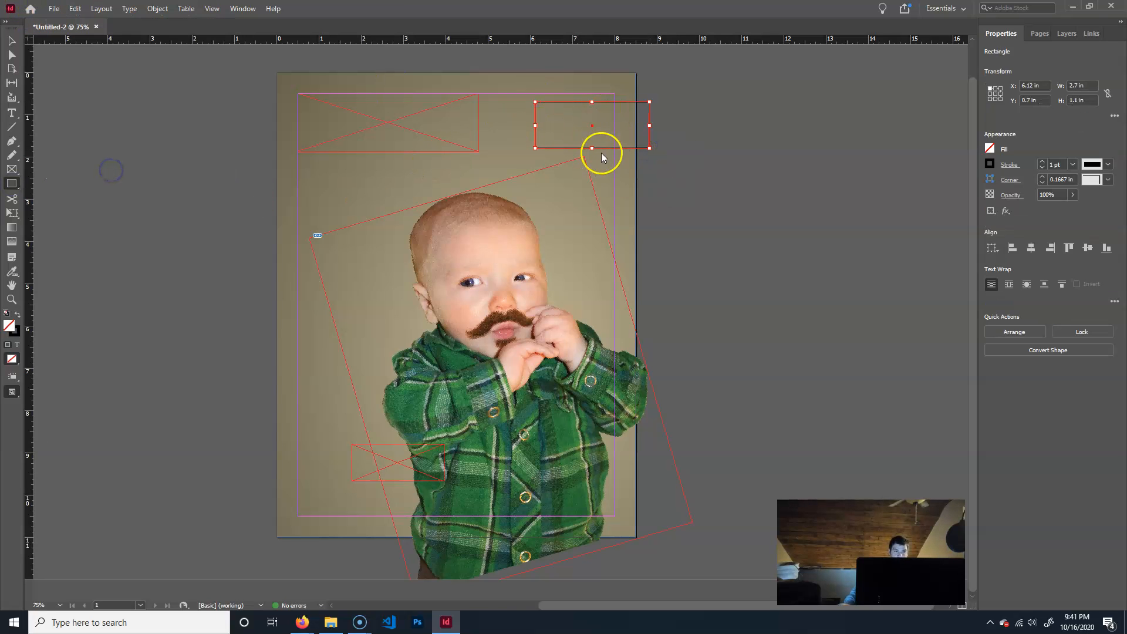
{"action": "left_click", "coordinate": [496, 262]}
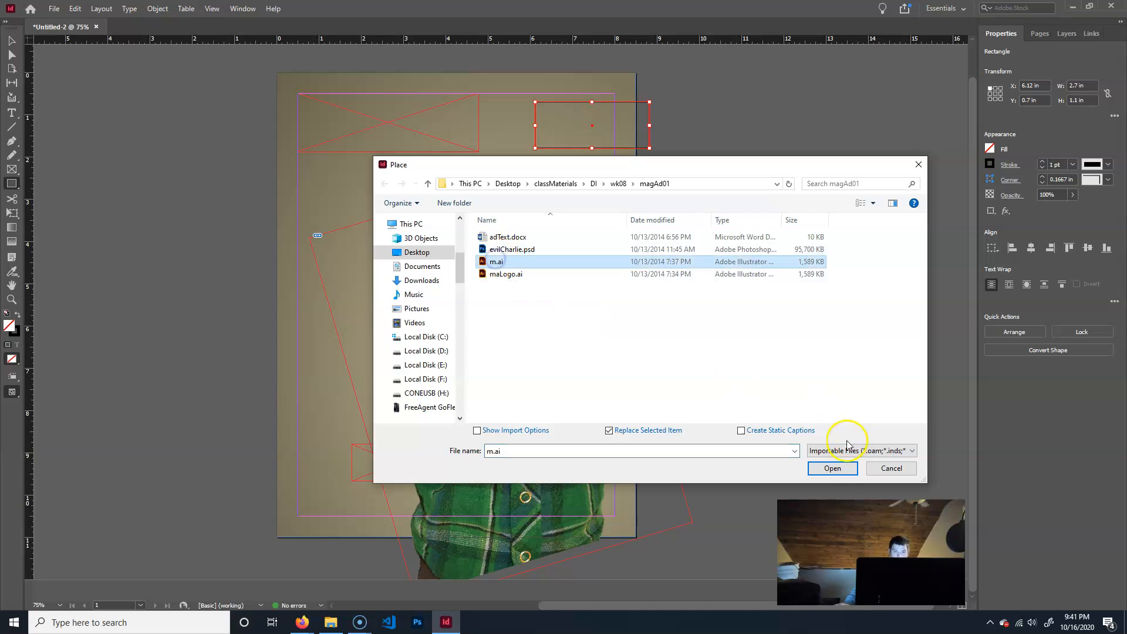
{"action": "left_click", "coordinate": [837, 468]}
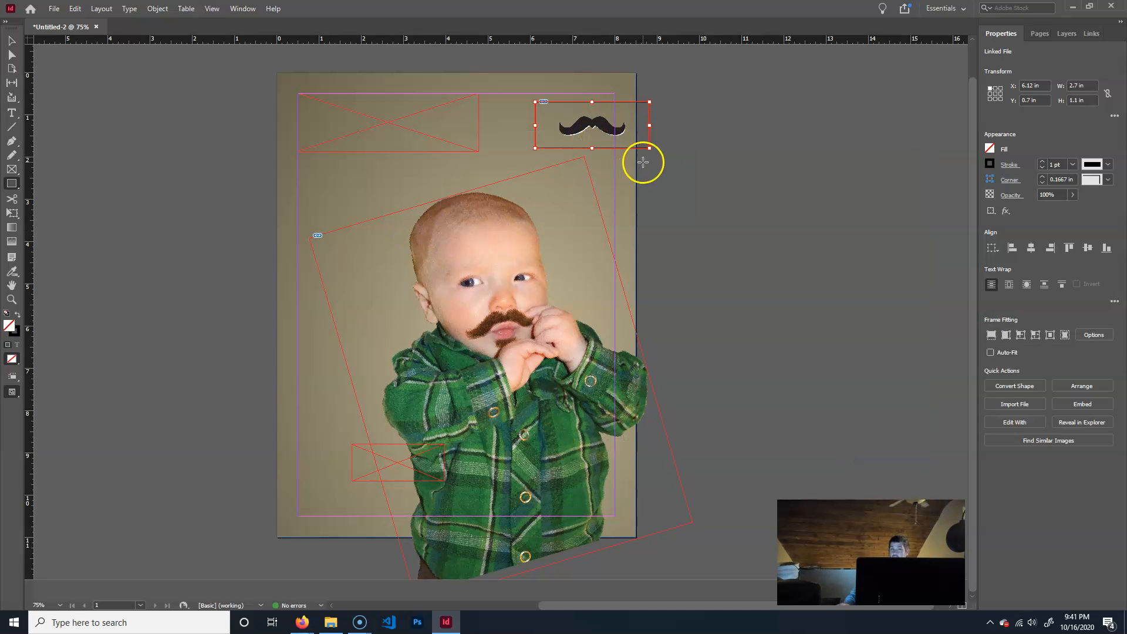
{"action": "left_click", "coordinate": [11, 40]}
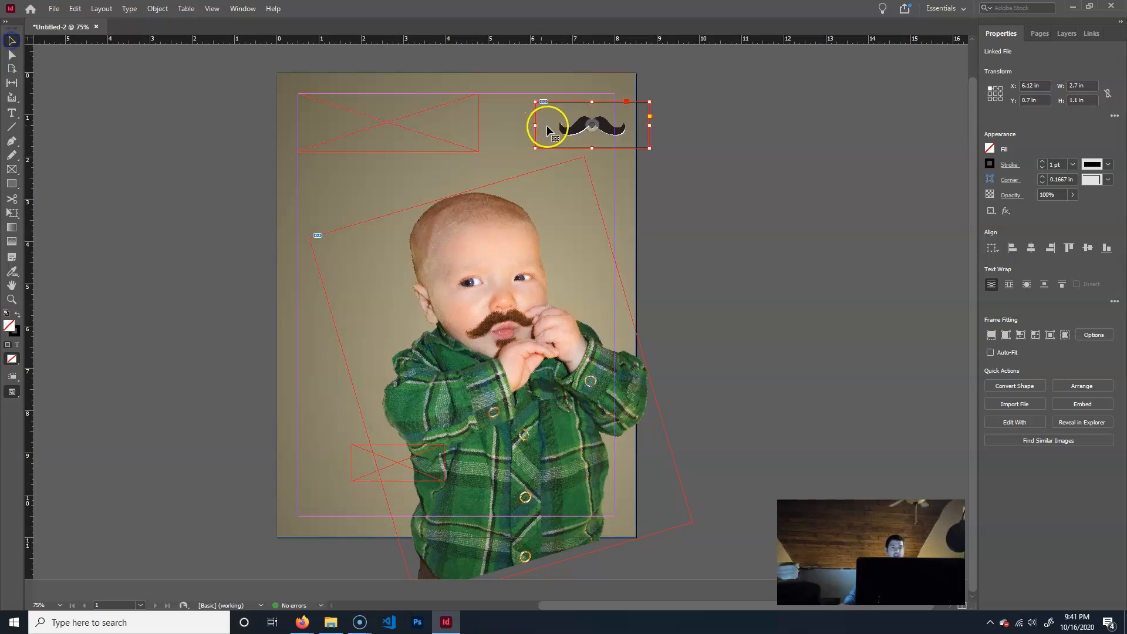
{"action": "key", "text": "Delete"}
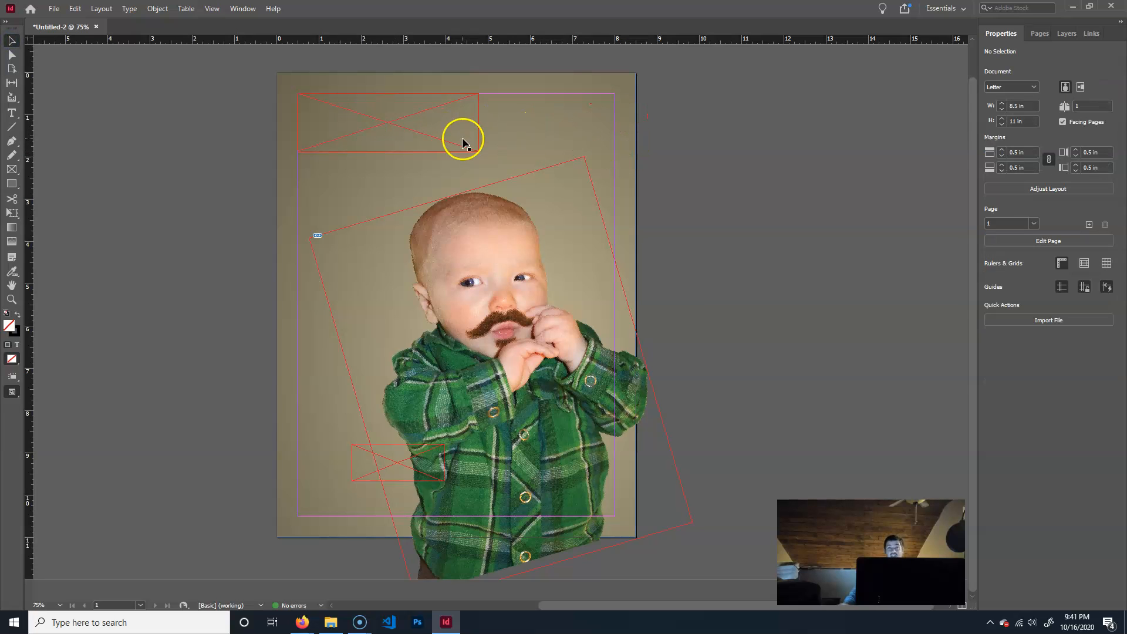
Load m.ai and maLogo.ai together for placing, putting m.ai in the lower empty frame and maLogo.ai in the upper one.
{"action": "left_click", "coordinate": [432, 137]}
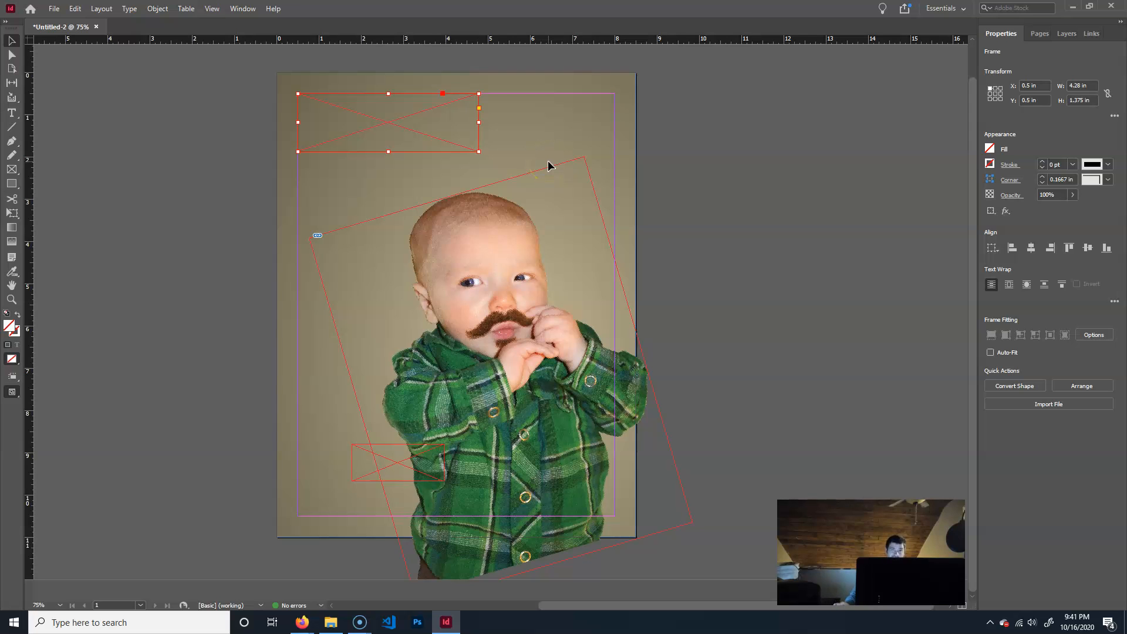
{"action": "left_click", "coordinate": [647, 143]}
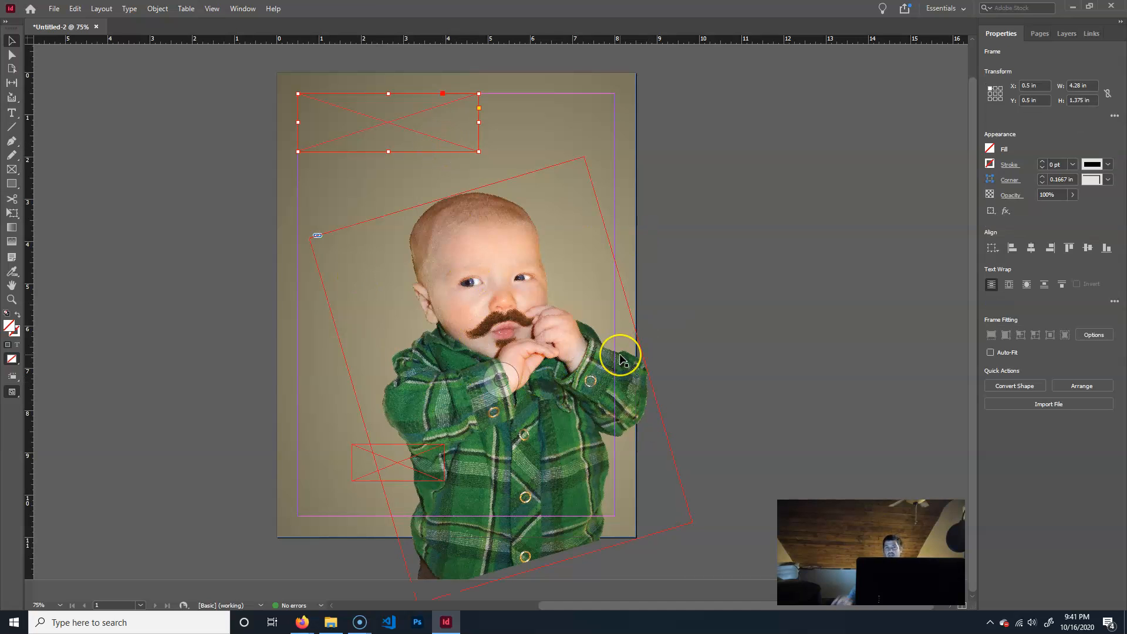
{"action": "left_click", "coordinate": [176, 238]}
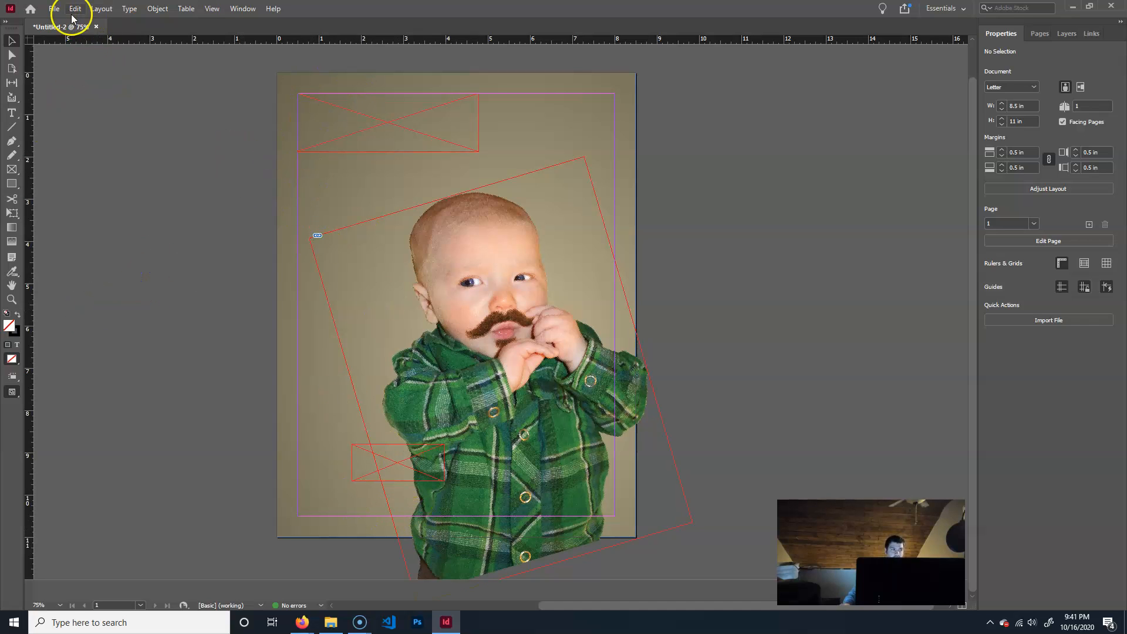
{"action": "left_click", "coordinate": [53, 9]}
{"action": "left_click", "coordinate": [90, 174]}
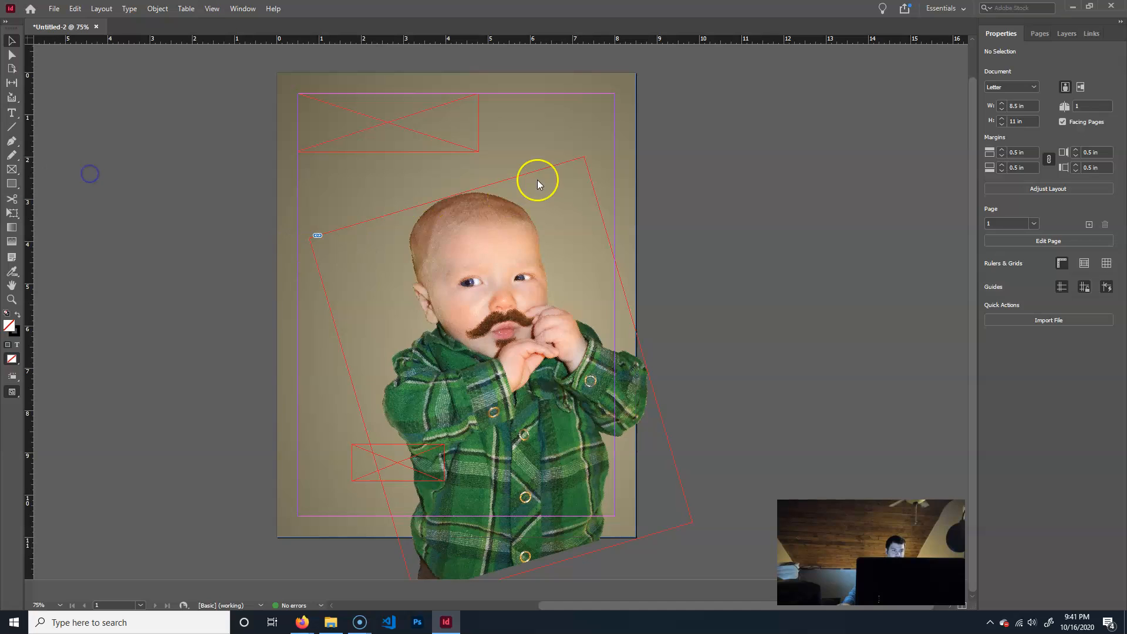
{"action": "left_click", "coordinate": [500, 263]}
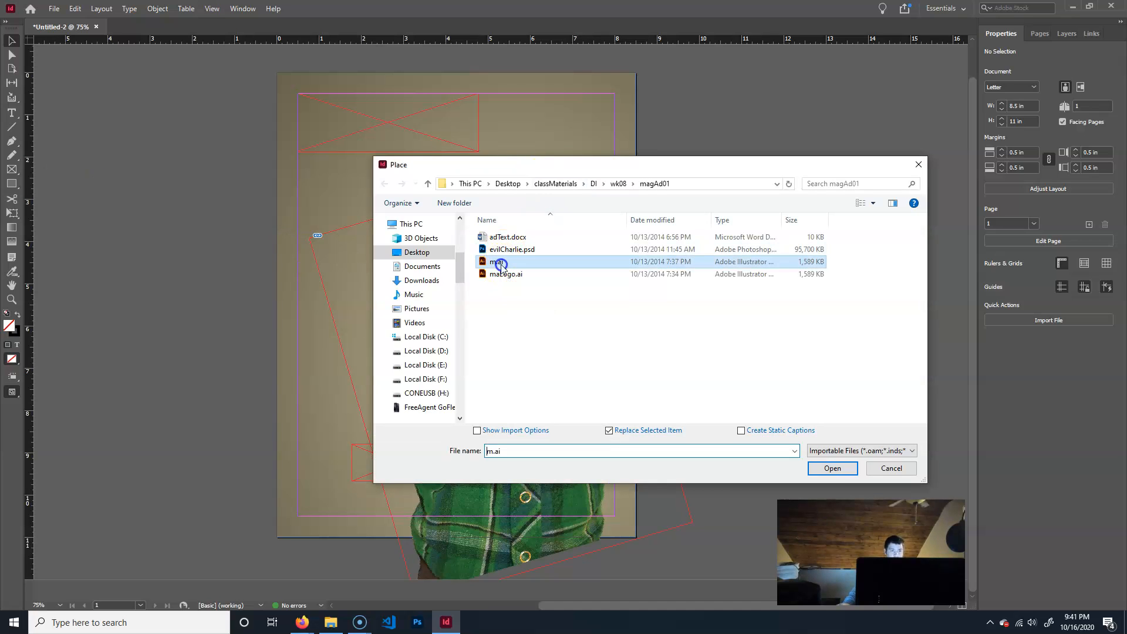
{"action": "left_click", "coordinate": [511, 274], "text": "ctrl"}
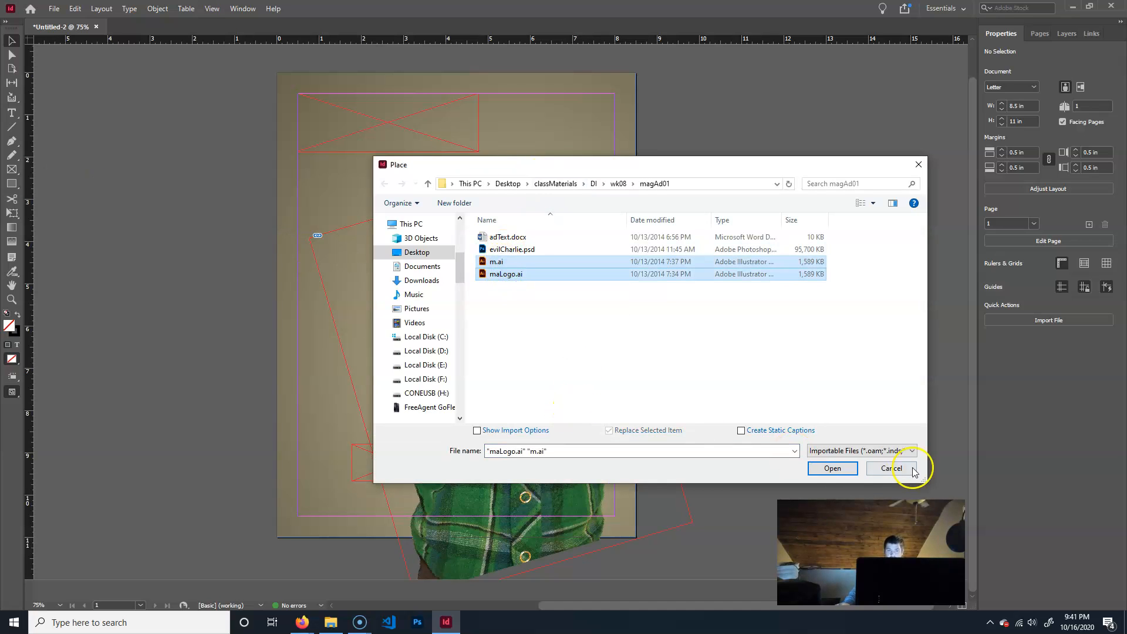
{"action": "left_click", "coordinate": [831, 469]}
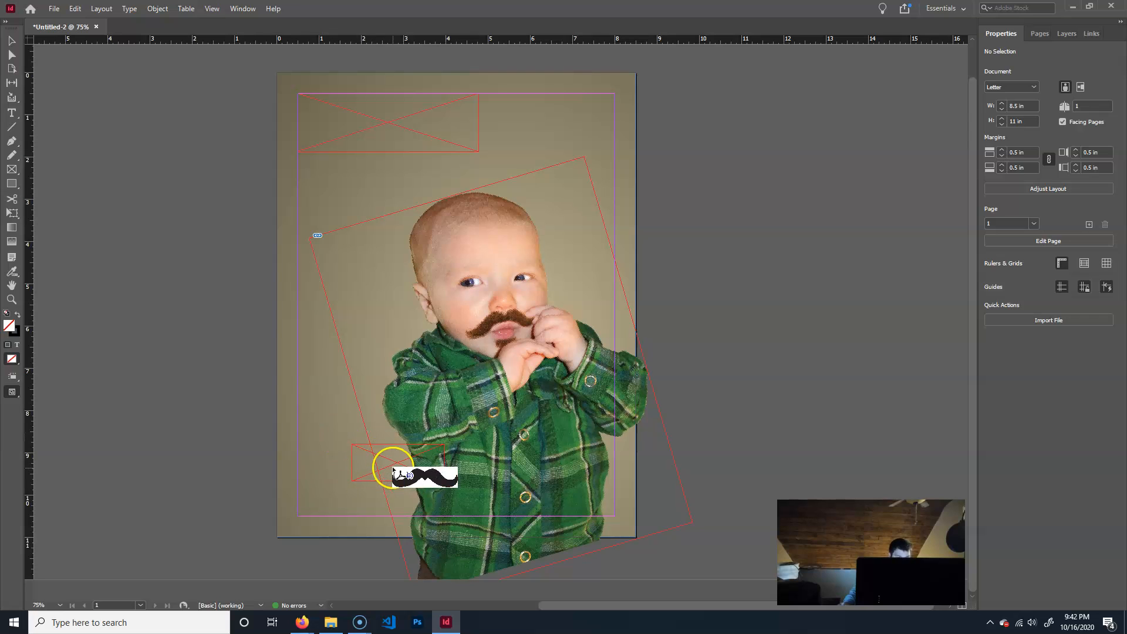
{"action": "left_click", "coordinate": [370, 463]}
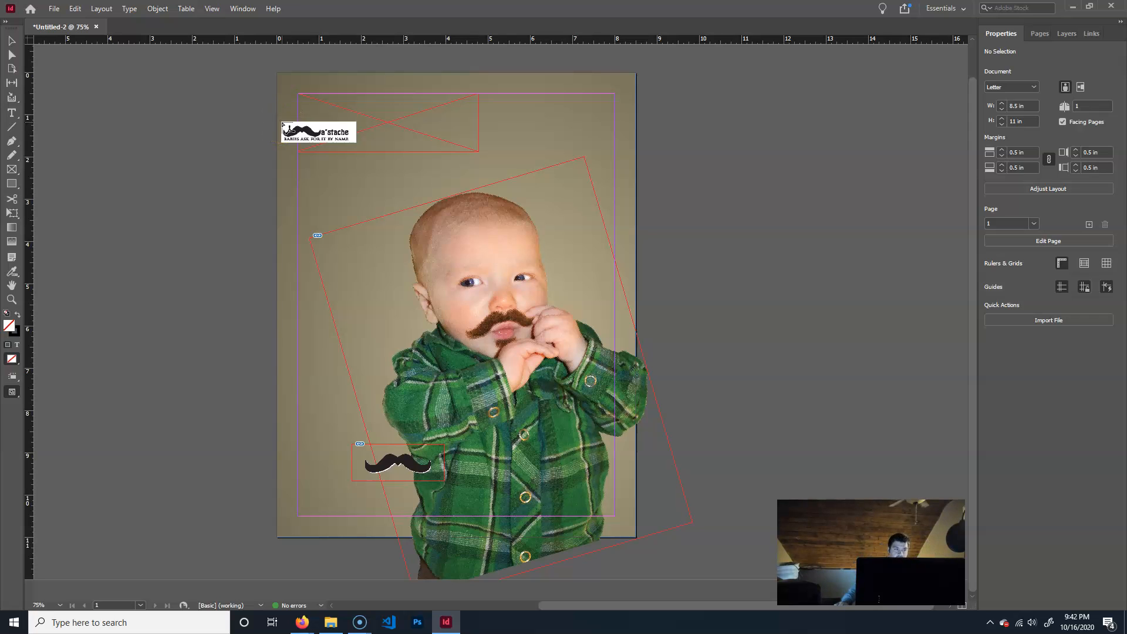
{"action": "left_click", "coordinate": [358, 114]}
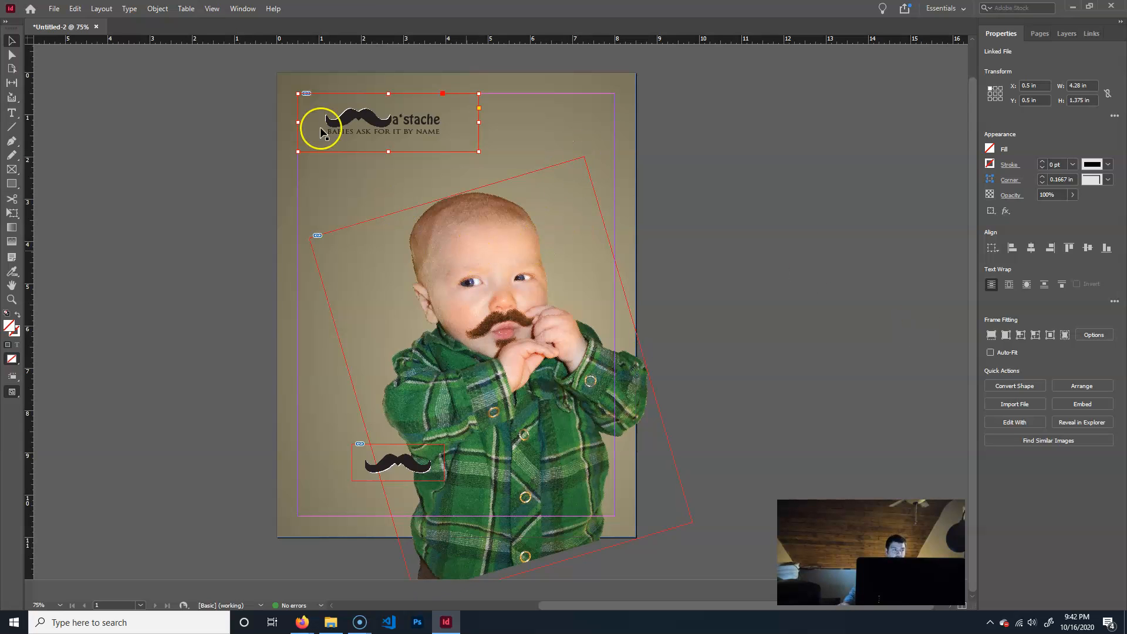
Try placing adText.docx in an empty rectangular frame about 2.75 by 5.42 in drawn at X 0.125, Y 2.64 in, and delete it.
{"action": "left_click", "coordinate": [11, 169]}
{"action": "left_click_drag", "start_coordinate": [282, 184], "coordinate": [398, 412]}
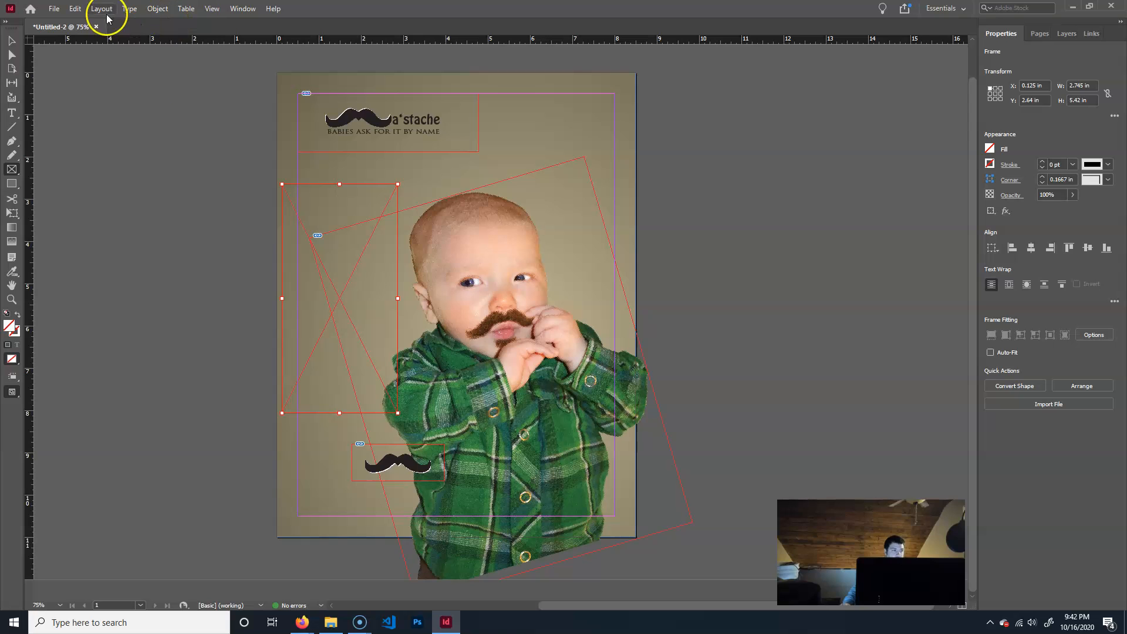
{"action": "left_click", "coordinate": [11, 40]}
{"action": "left_click", "coordinate": [126, 160]}
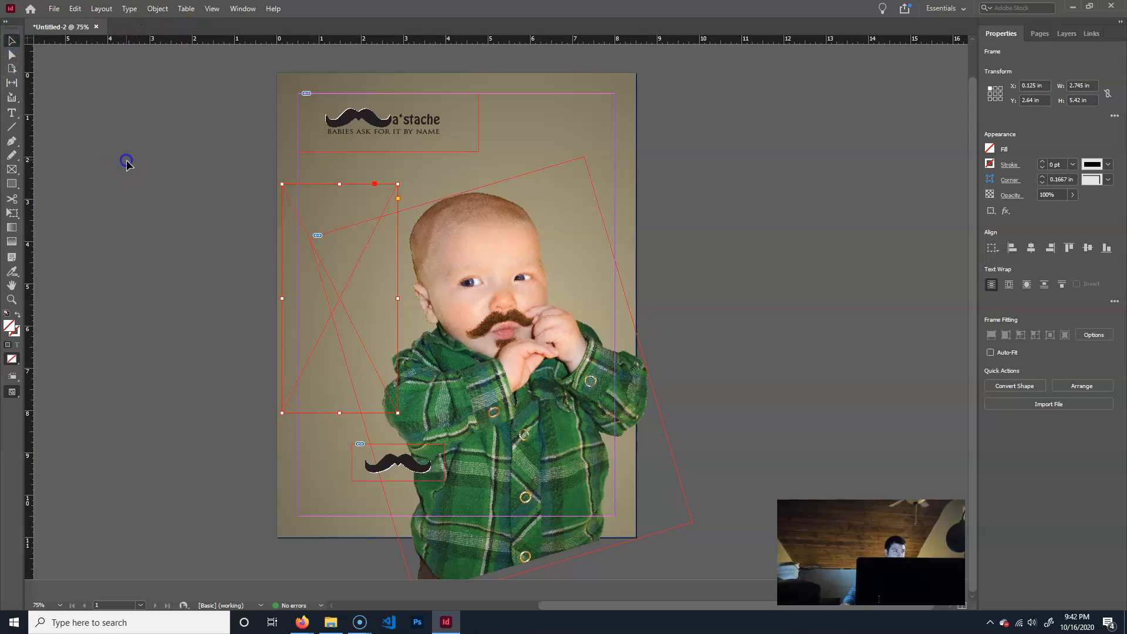
{"action": "left_click", "coordinate": [76, 9]}
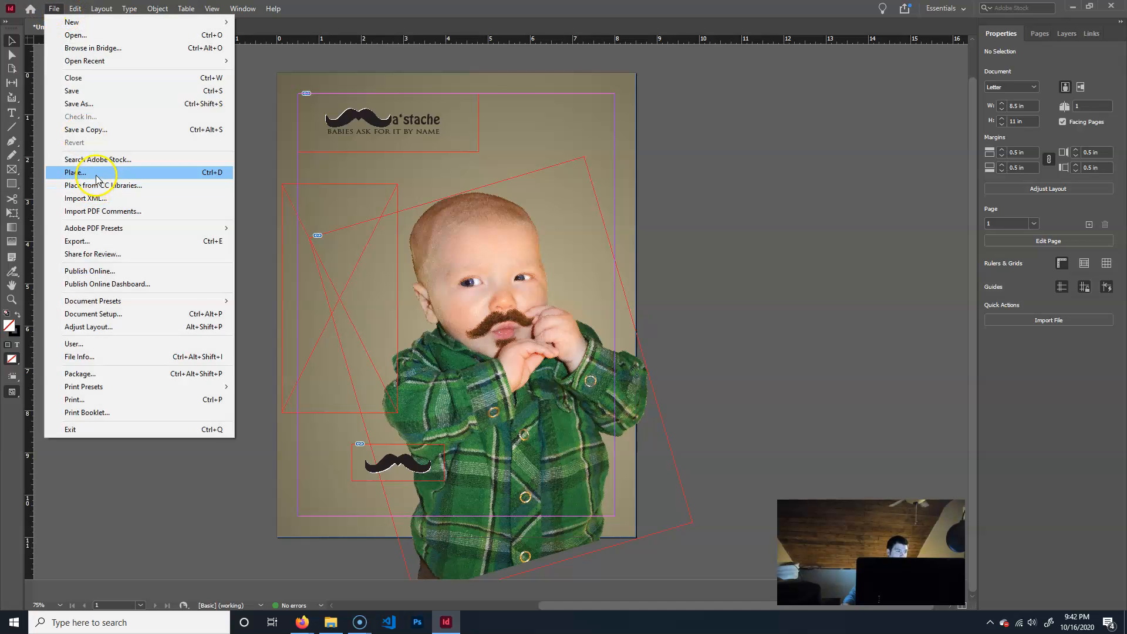
{"action": "left_click", "coordinate": [97, 172]}
{"action": "left_click", "coordinate": [500, 237]}
{"action": "left_click", "coordinate": [833, 468]}
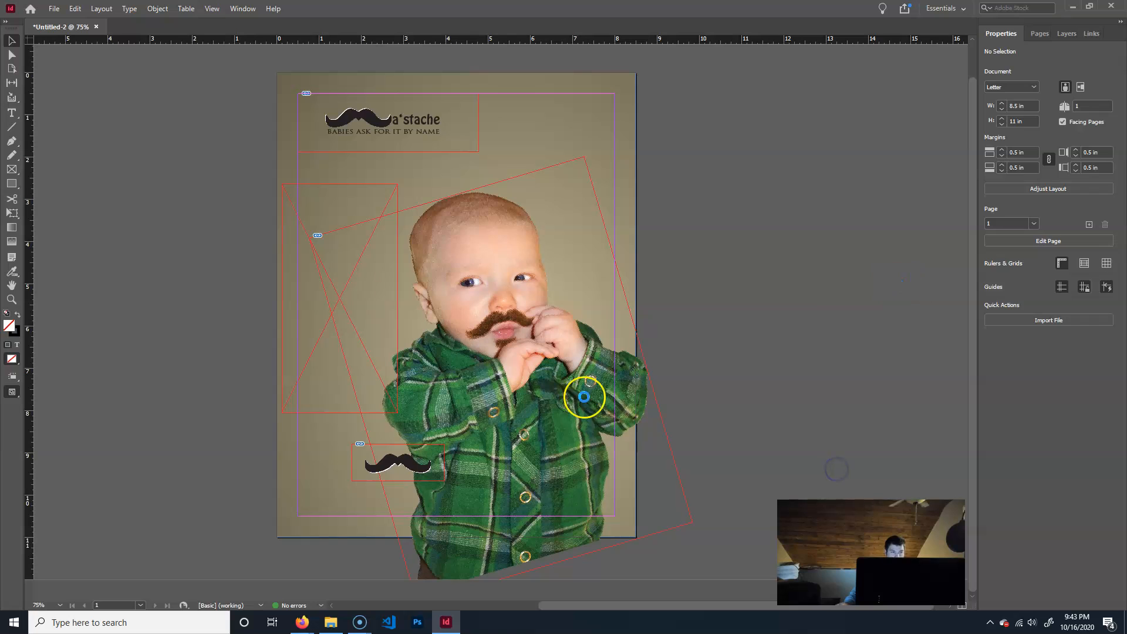
{"action": "left_click", "coordinate": [322, 196]}
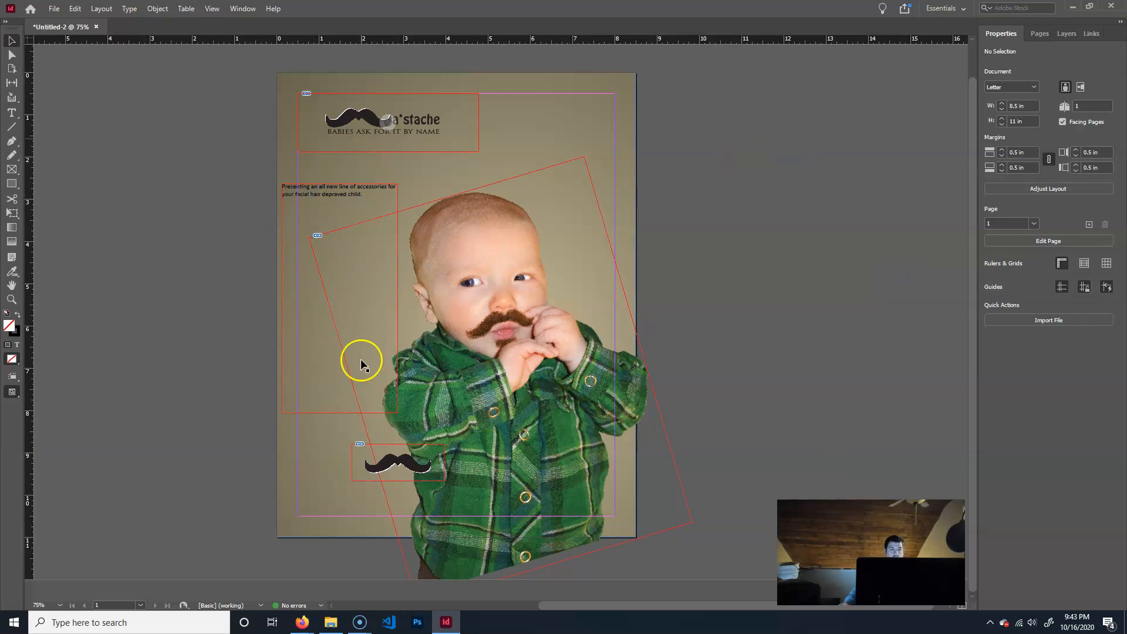
{"action": "left_click", "coordinate": [337, 184]}
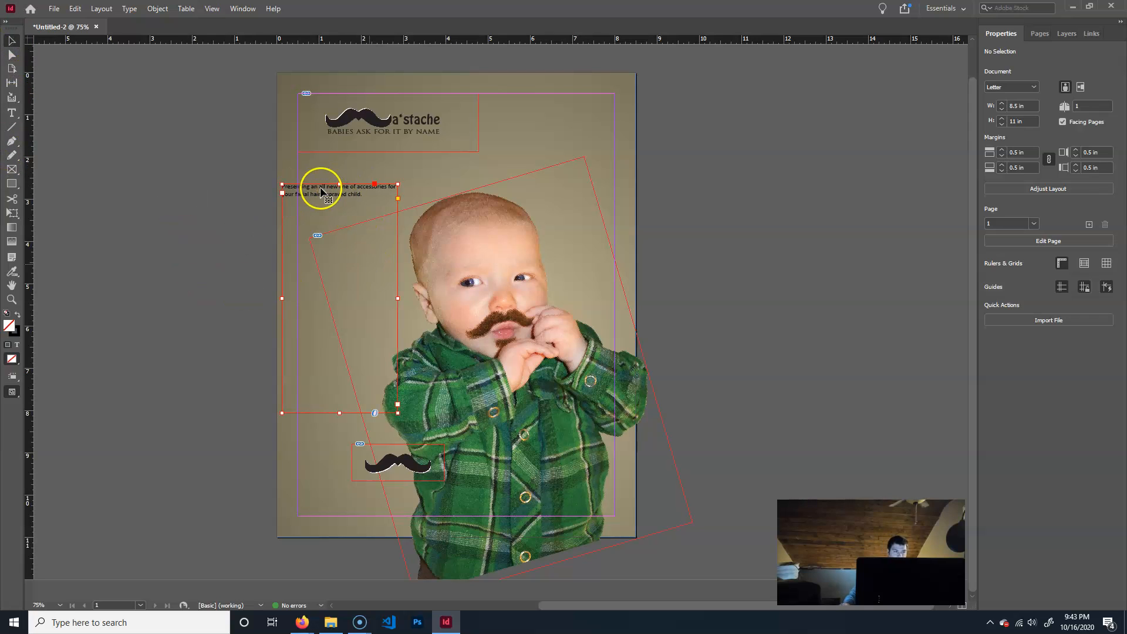
{"action": "key", "text": "Delete"}
{"action": "left_click", "coordinate": [166, 228]}
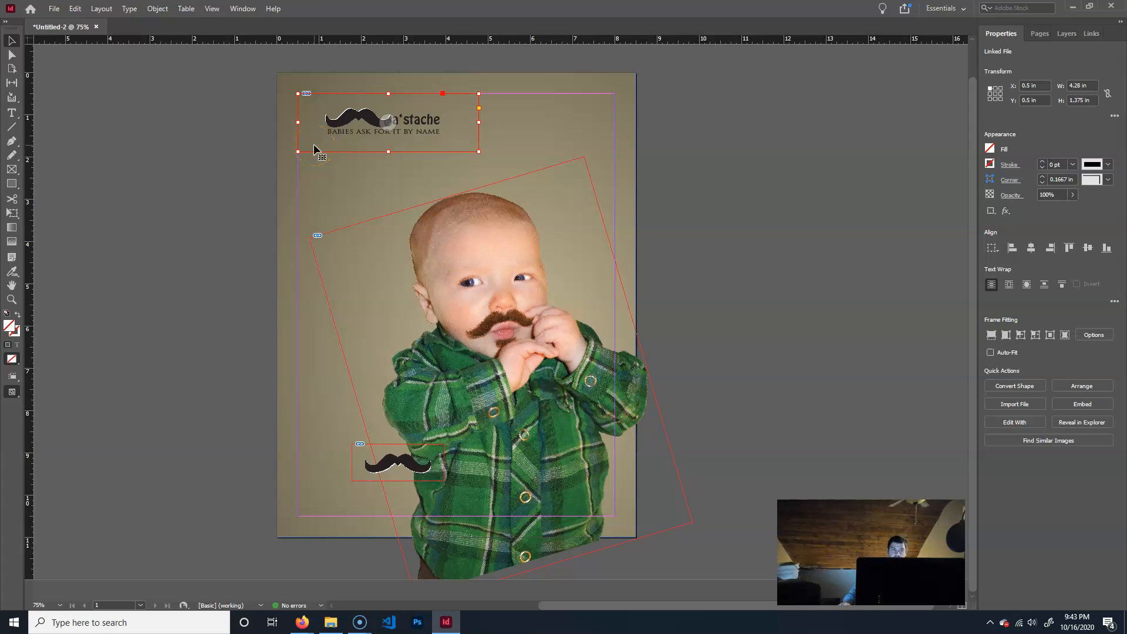
Fit the frames of the Ma'stache logo and the small mustache tightly to their artwork.
{"action": "double_click", "coordinate": [477, 154]}
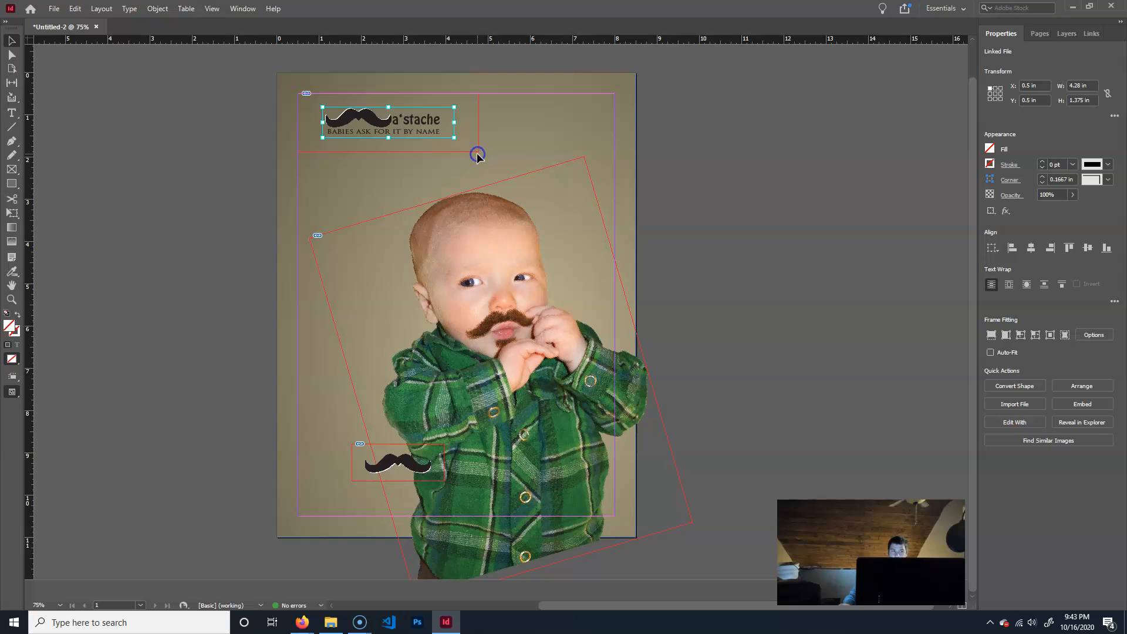
{"action": "left_click", "coordinate": [478, 150]}
{"action": "double_click", "coordinate": [477, 150]}
{"action": "left_click", "coordinate": [478, 152]}
{"action": "double_click", "coordinate": [478, 151]}
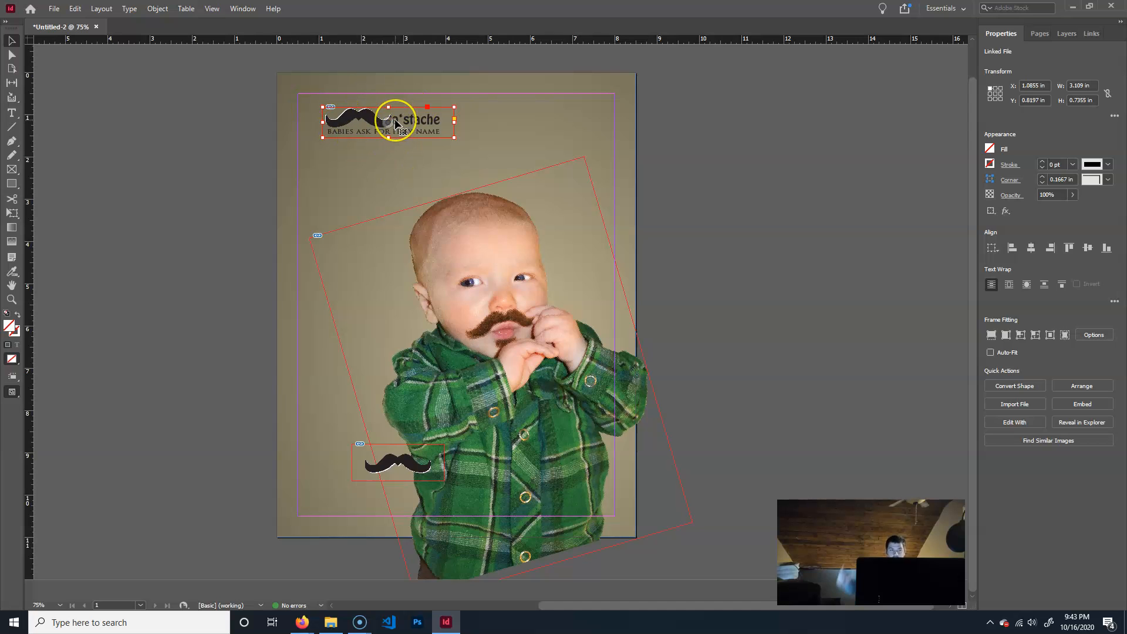
{"action": "left_click", "coordinate": [361, 451]}
{"action": "double_click", "coordinate": [350, 484]}
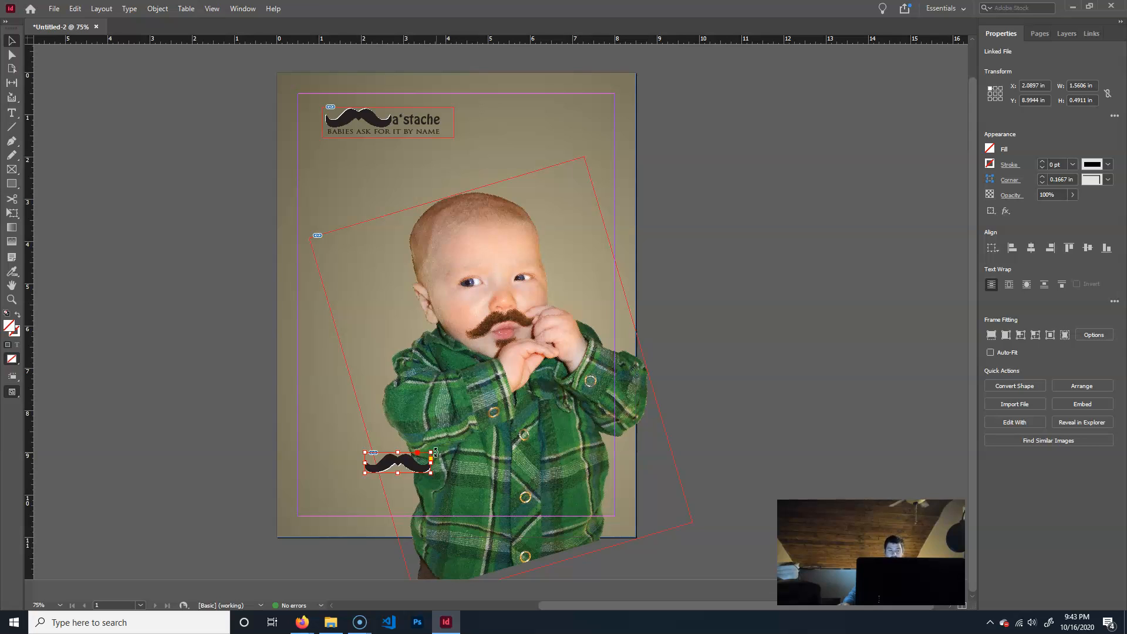
Turn the small mustache upside down and align it to the lower-left margin corner, with the Ma'stache logo at the upper-left margin corner.
{"action": "left_click_drag", "start_coordinate": [441, 463], "coordinate": [380, 482]}
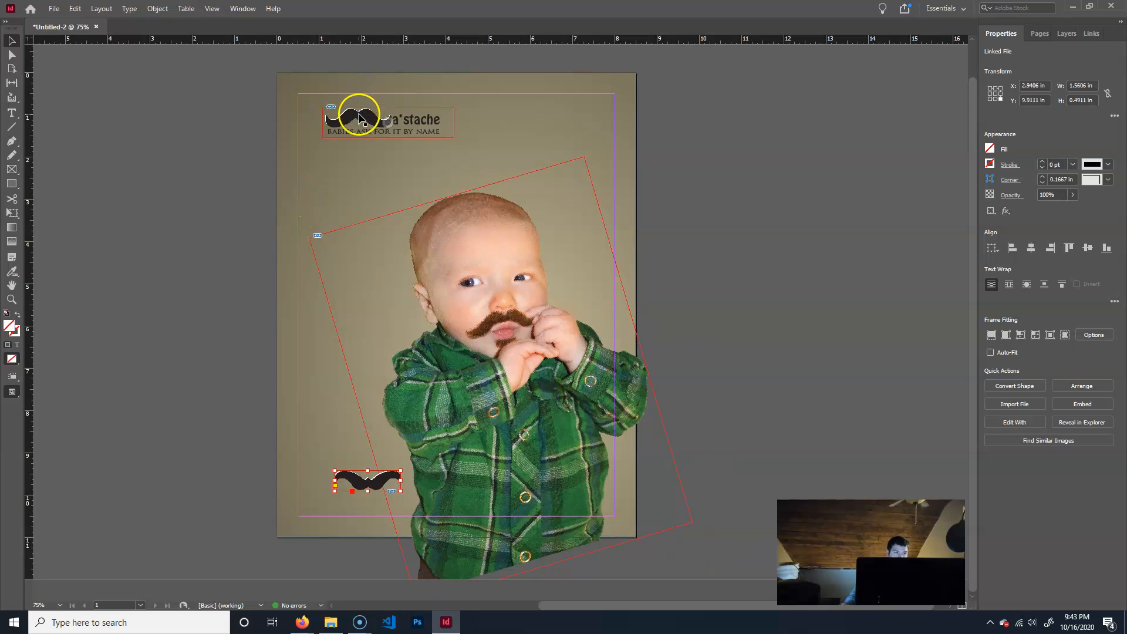
{"action": "left_click_drag", "start_coordinate": [358, 117], "coordinate": [338, 106]}
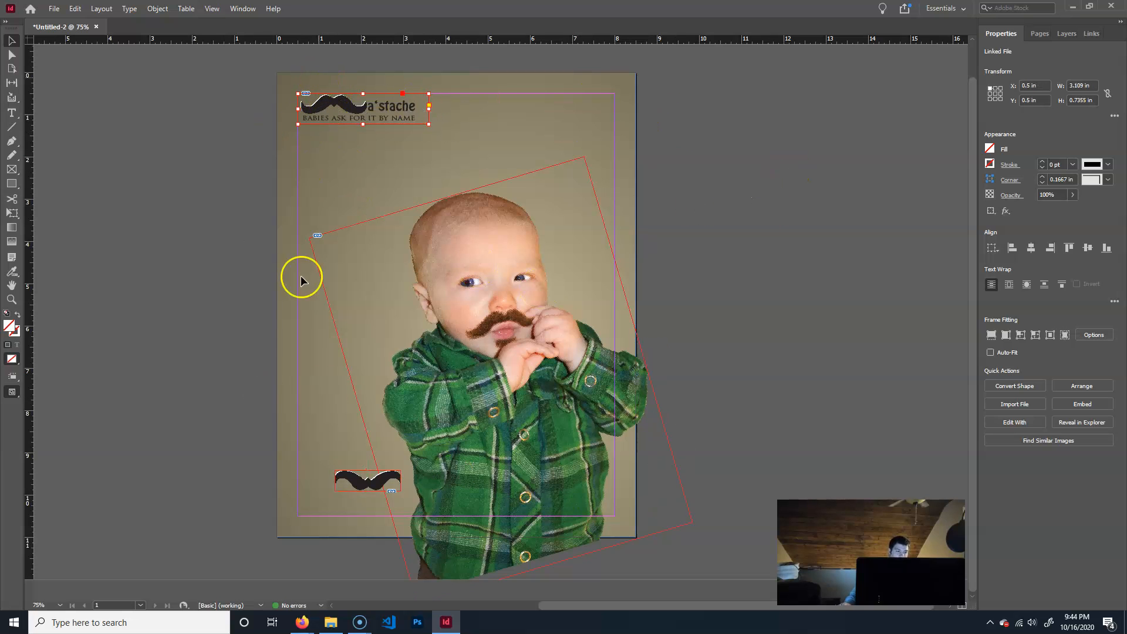
{"action": "left_click_drag", "start_coordinate": [369, 481], "coordinate": [326, 508]}
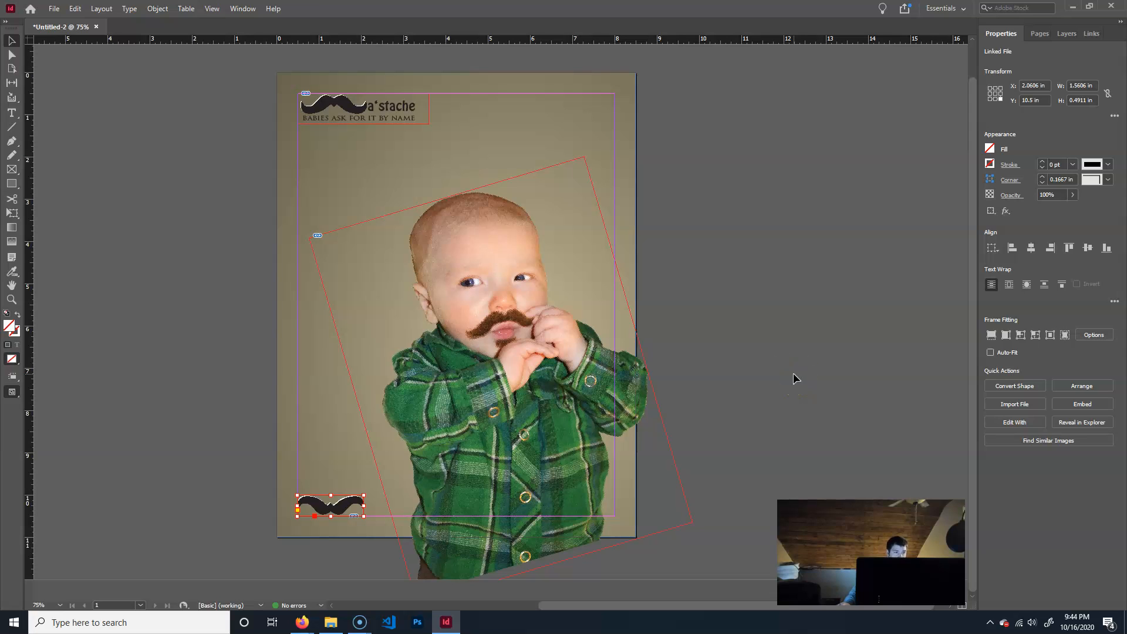
{"action": "left_click", "coordinate": [780, 362]}
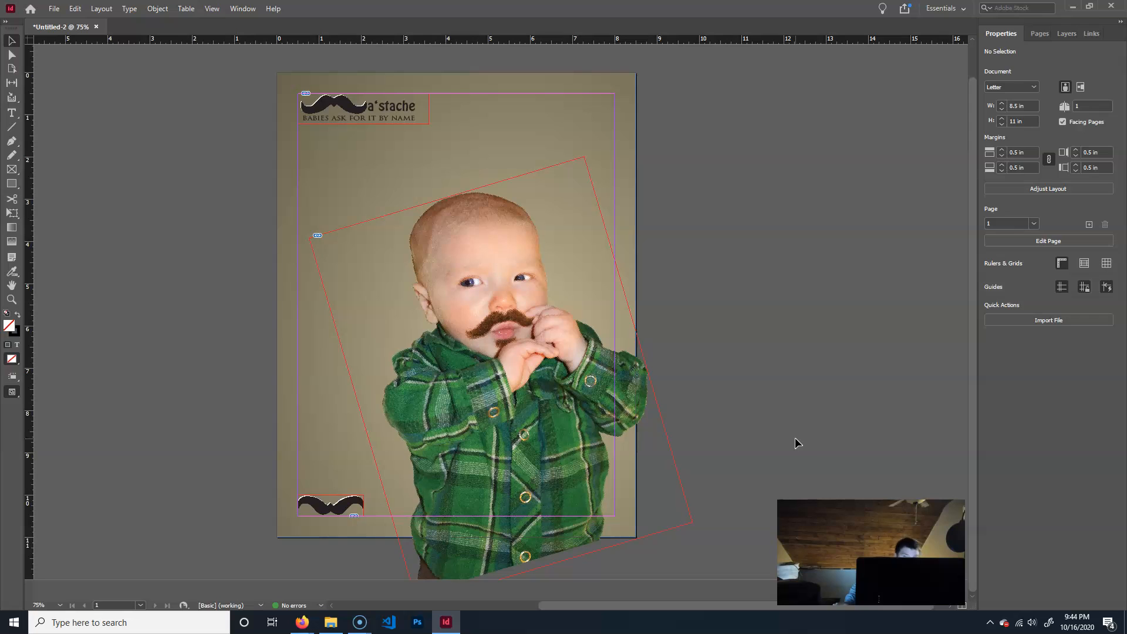
Lock the images layer.
{"action": "left_click", "coordinate": [1042, 34]}
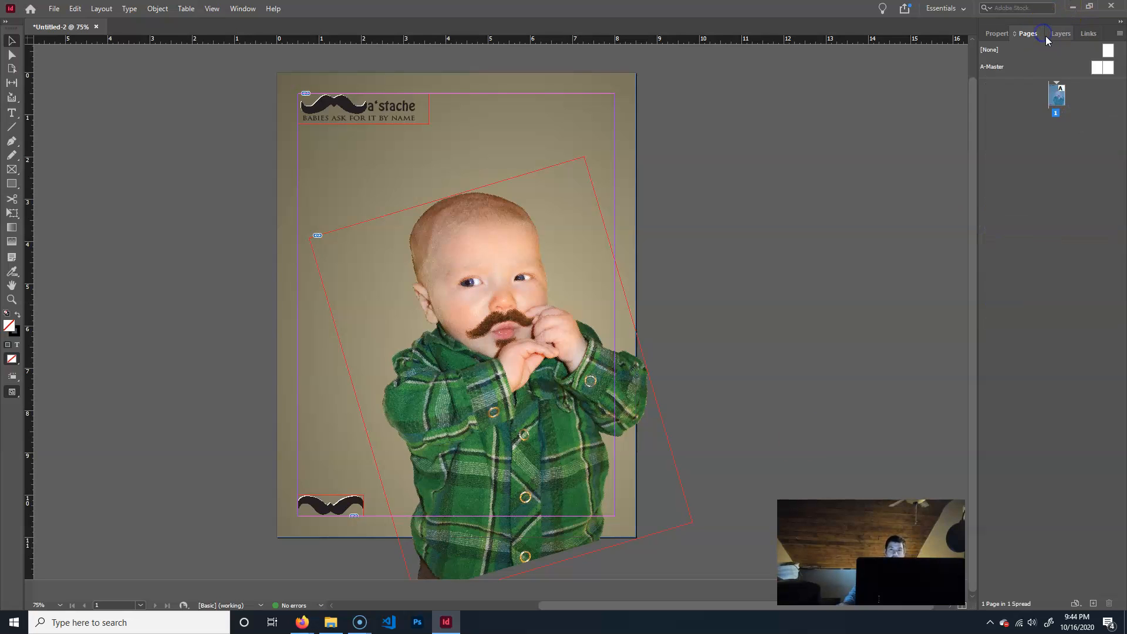
{"action": "left_click", "coordinate": [1057, 34]}
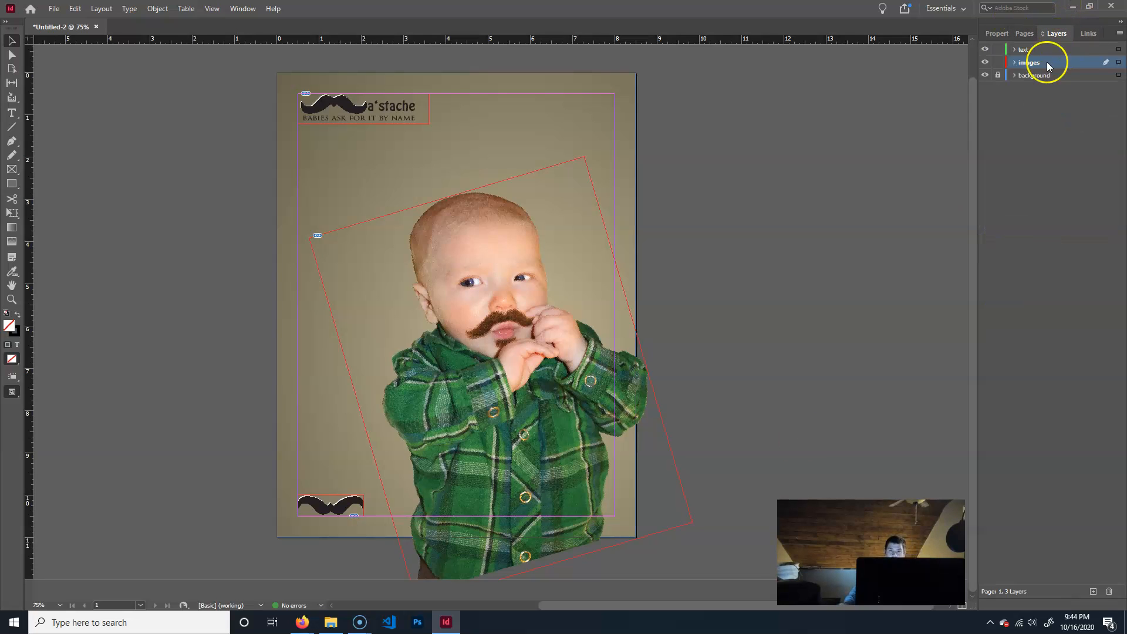
{"action": "left_click", "coordinate": [1028, 64]}
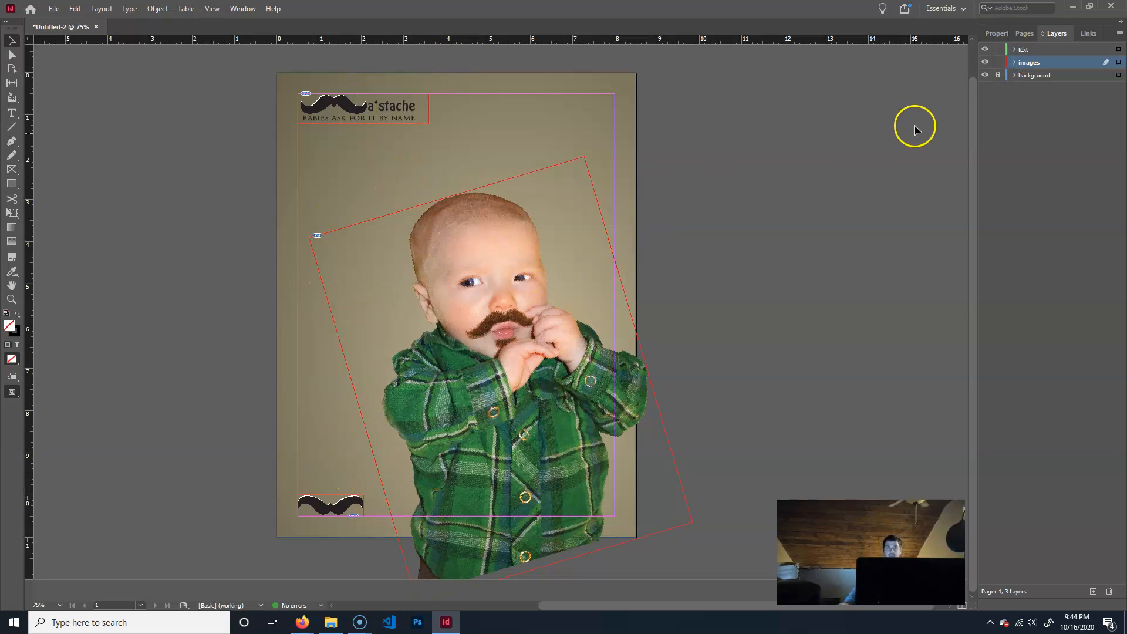
{"action": "left_click", "coordinate": [998, 62]}
{"action": "left_click", "coordinate": [998, 75]}
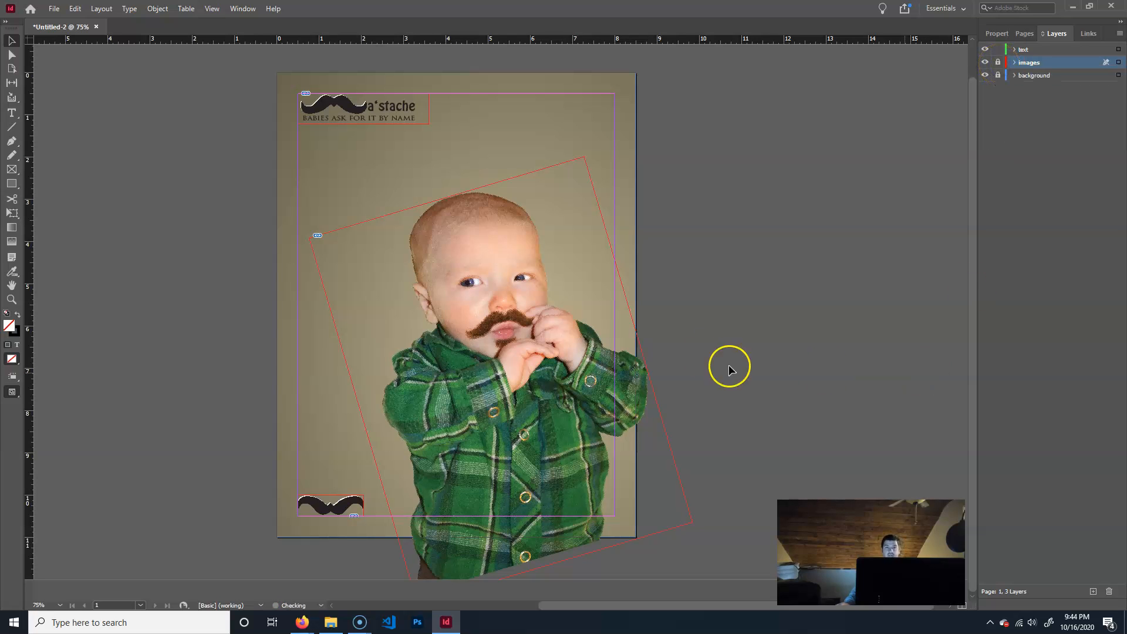